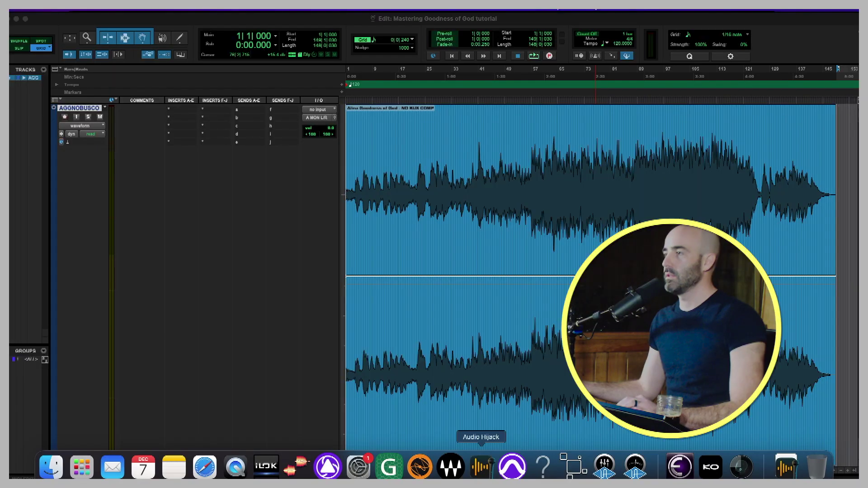
Search Google for youlean in Safari and open the Youlean Loudness Meter's free download page.
click(204, 466)
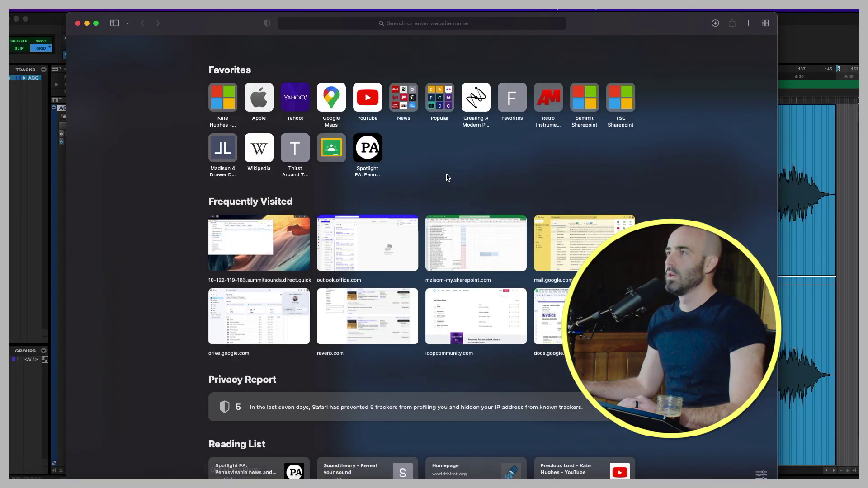
click(458, 20)
text(y)
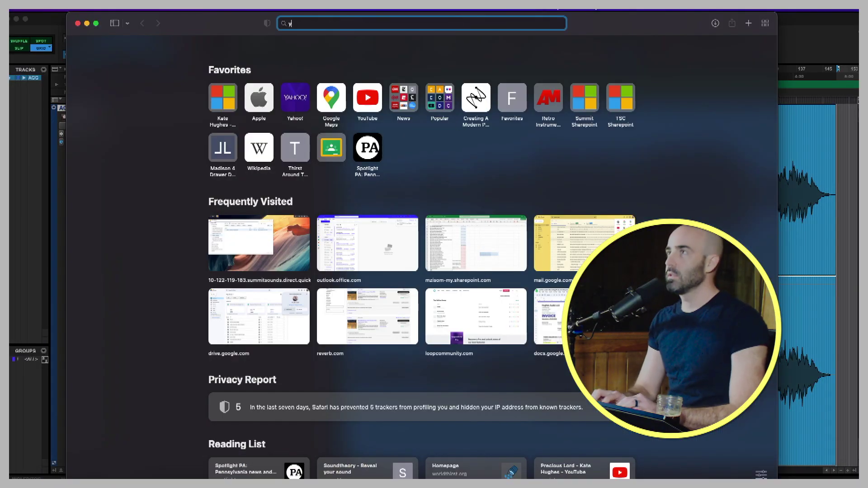
text(outuan)
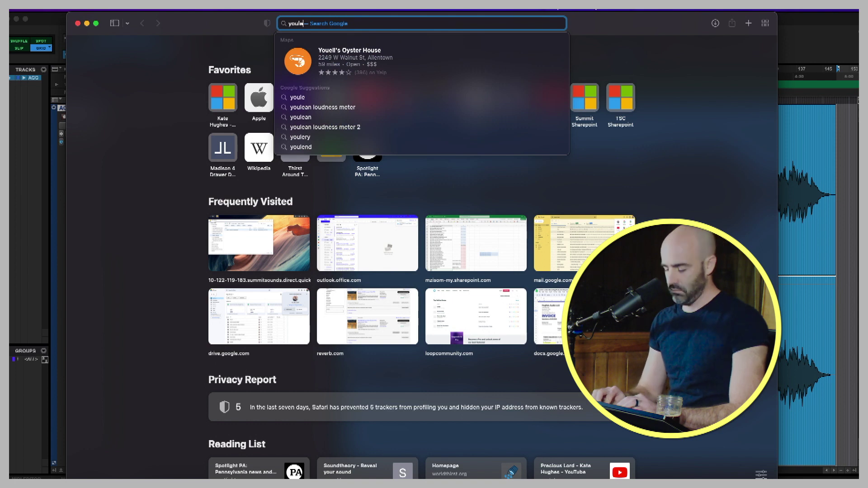
key(Return)
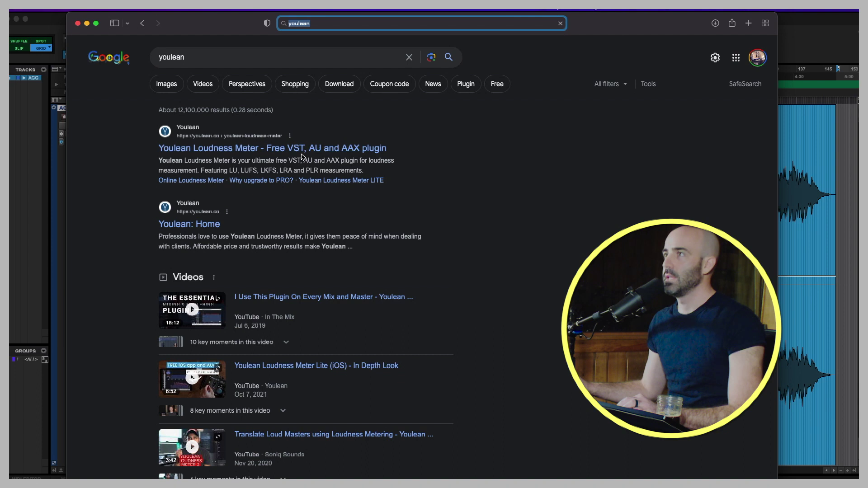
click(302, 153)
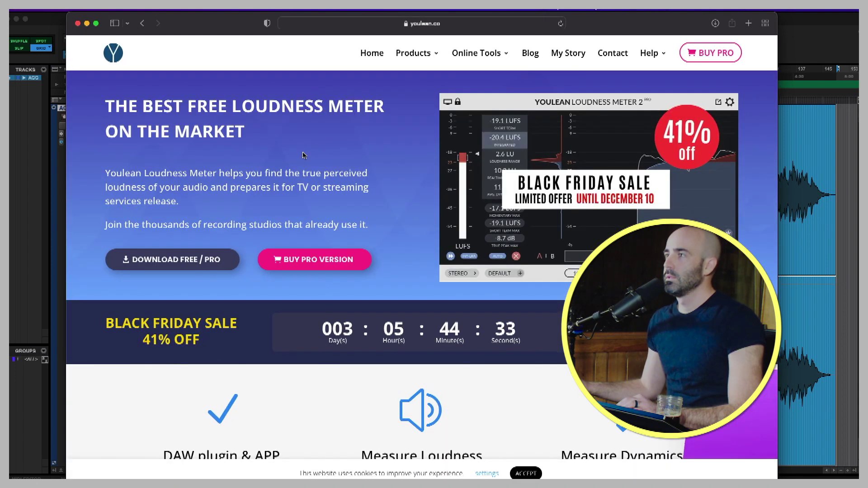
click(174, 260)
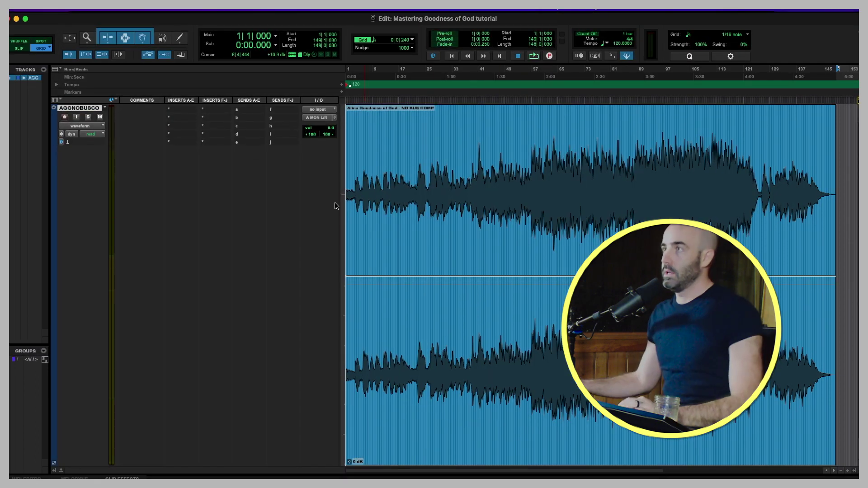
Insert Youlean Loudness Meter 2 (stereo) in an empty insert slot on the AGGNOBUSCO bus.
key(super+space)
click(217, 145)
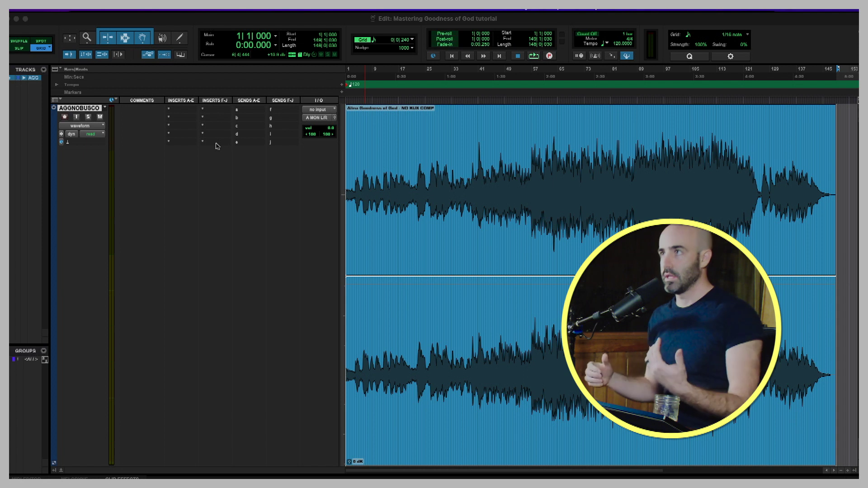
mouse_move(216, 146)
mouse_down()
mouse_move(235, 97)
mouse_move(223, 145)
mouse_up()
click(222, 145)
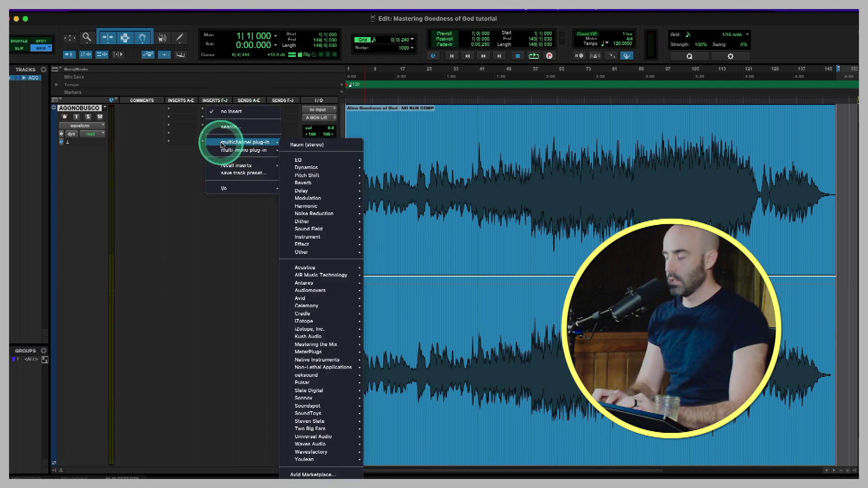
text(you)
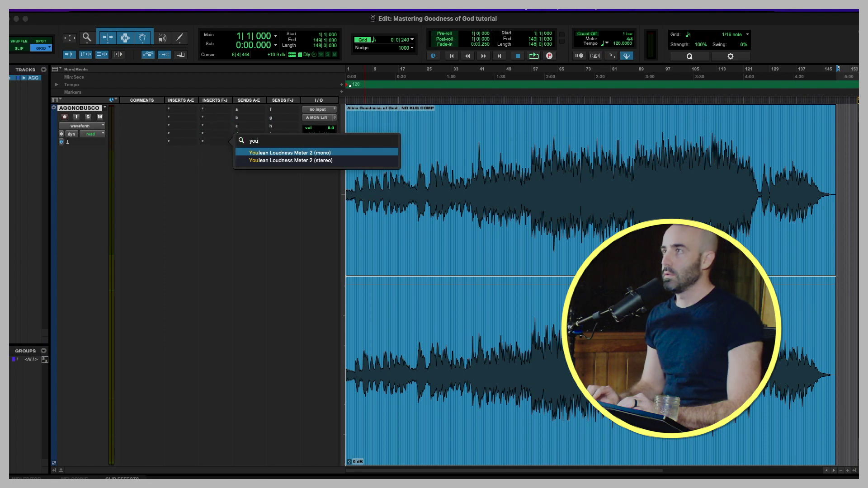
key(Down)
key(Return)
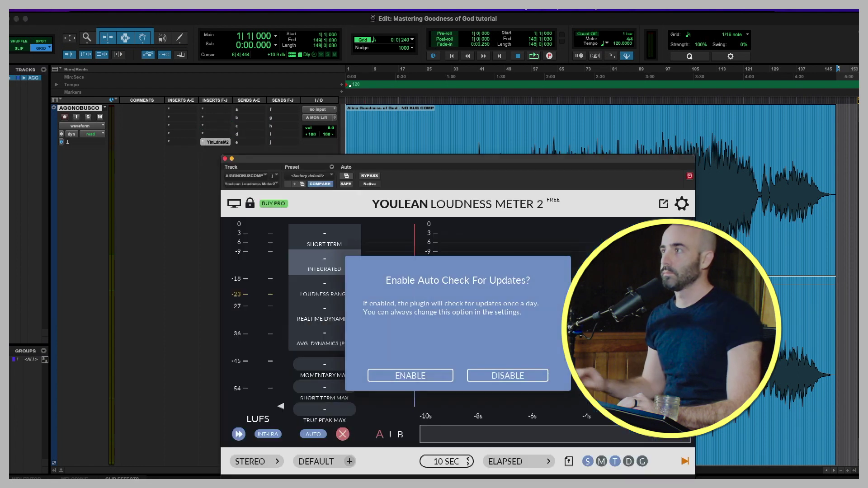
Enable automatic update checks, reposition the Youlean window, and inspect its loudness readouts and graph.
click(427, 374)
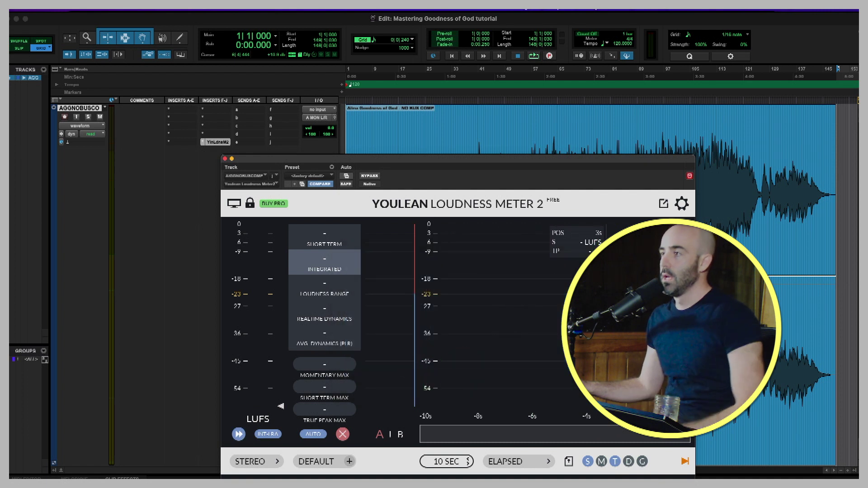
drag(466, 172, 431, 113)
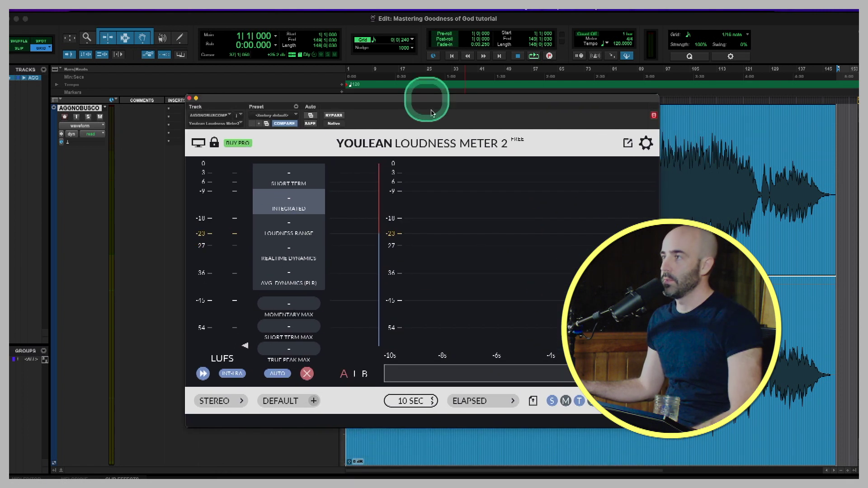
click(293, 183)
click(403, 234)
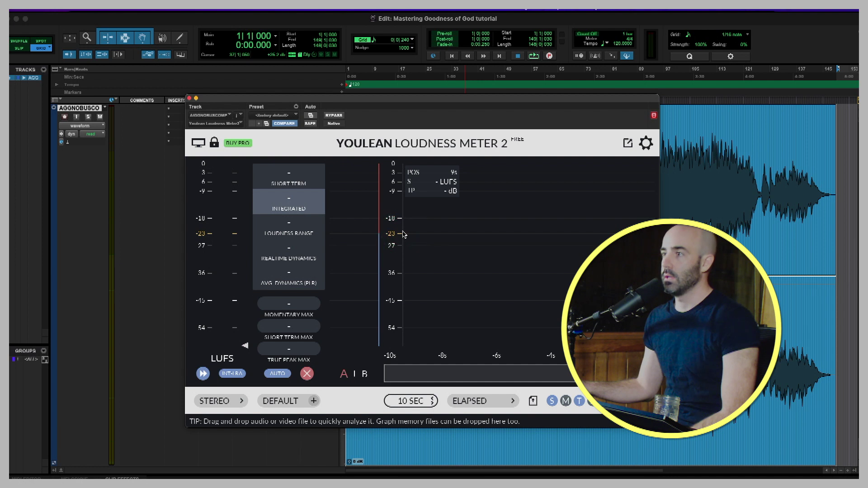
click(513, 252)
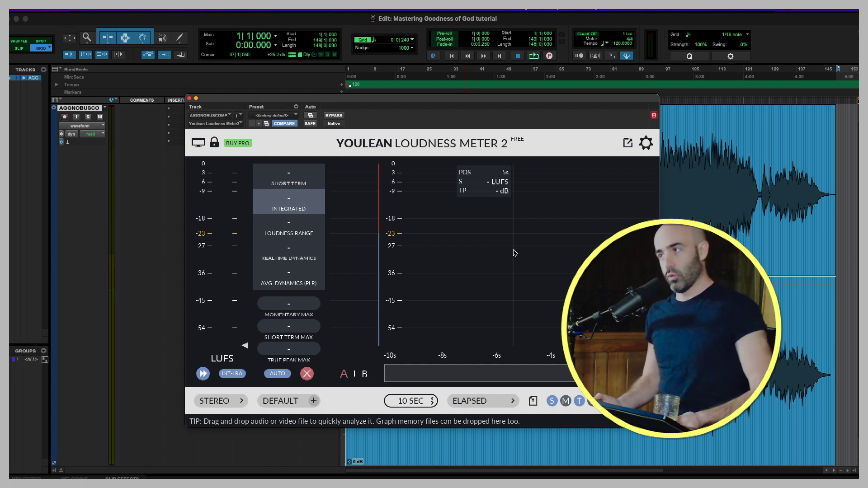
Move the meter window lower and select the loud later section of the song.
click(538, 175)
drag(529, 96, 508, 232)
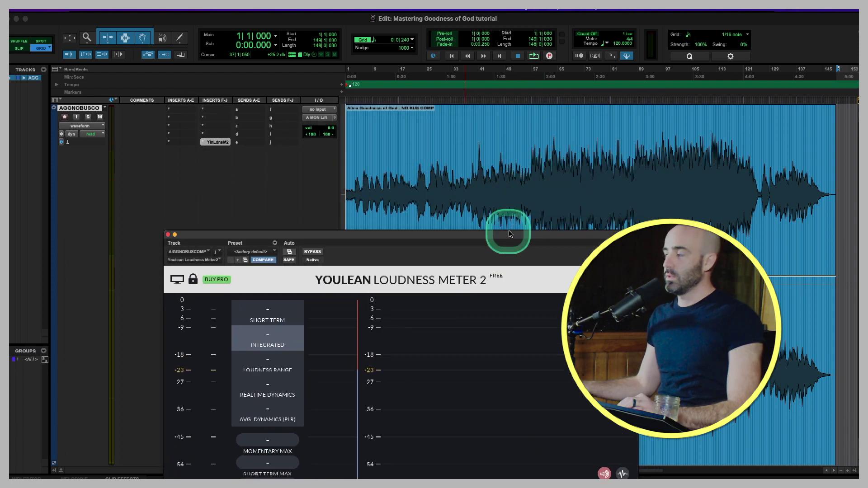
click(637, 151)
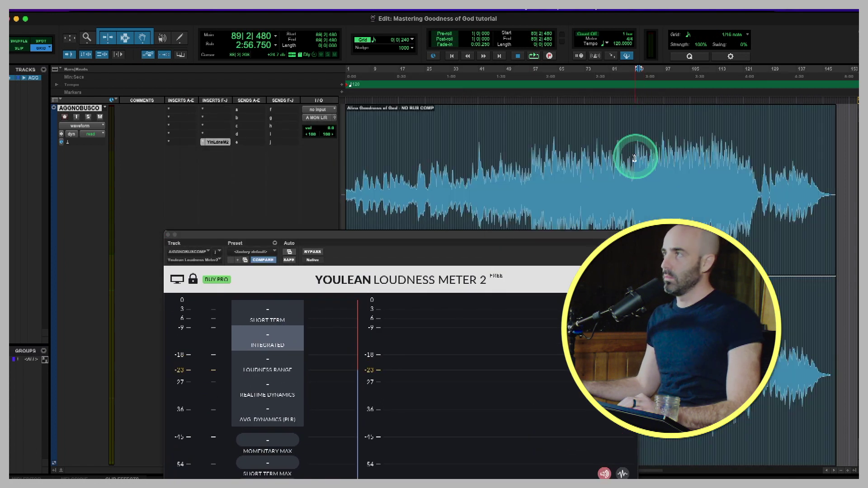
drag(617, 154, 760, 161)
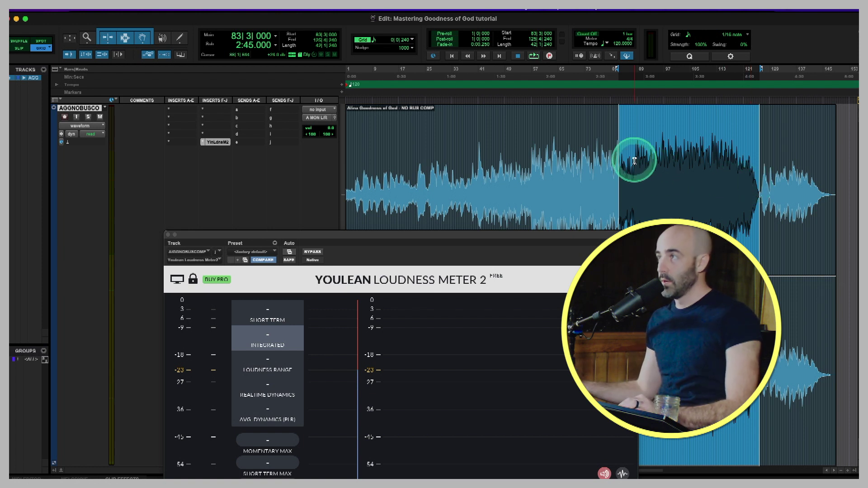
drag(635, 156, 761, 164)
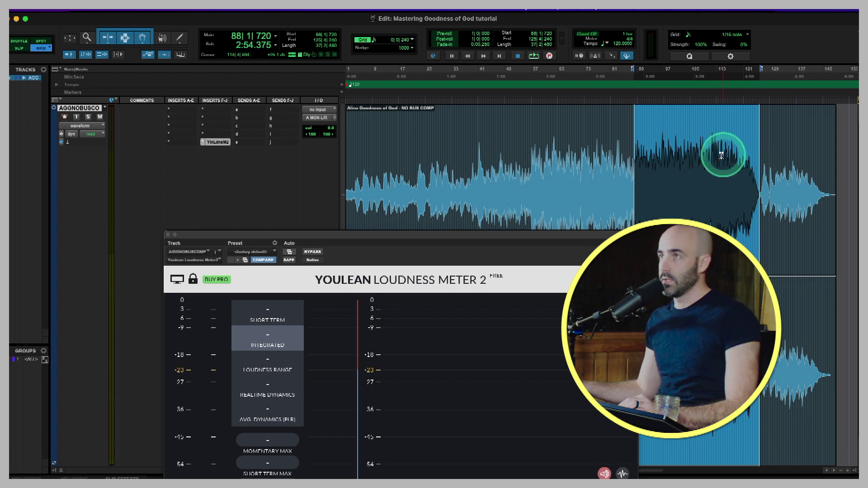
Loop-play the selection so Youlean reads about -17.8 LUFS integrated and -5.6 dB true peak.
key(space)
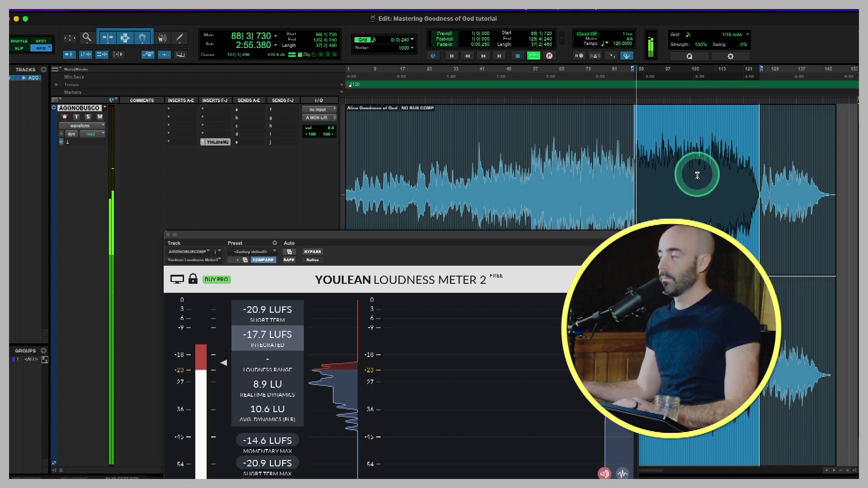
key(super+bracketright)
key(super+bracketright)
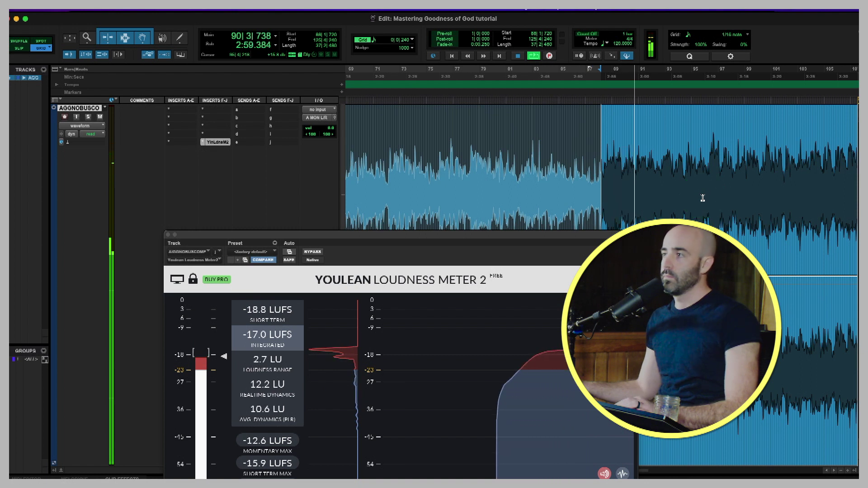
key(super+bracketleft)
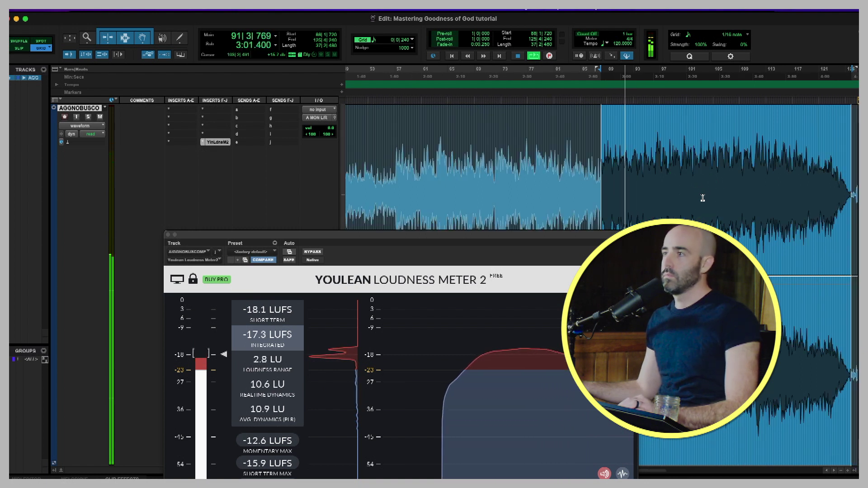
click(696, 197)
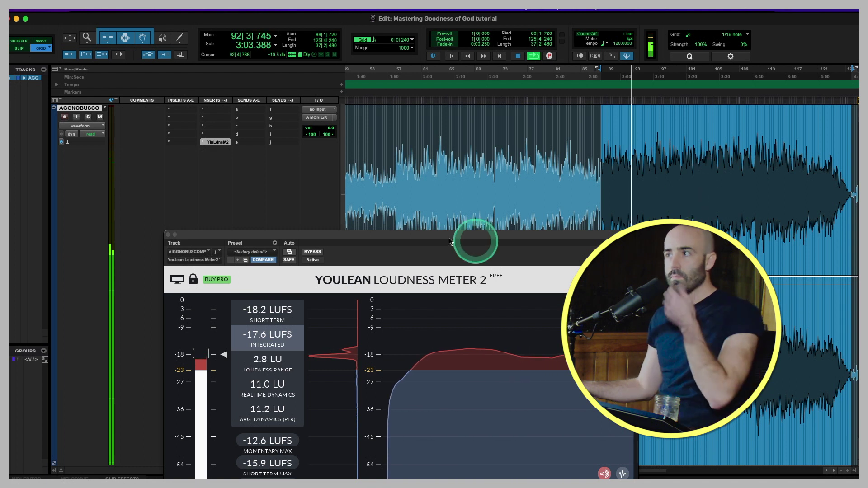
drag(367, 234, 268, 140)
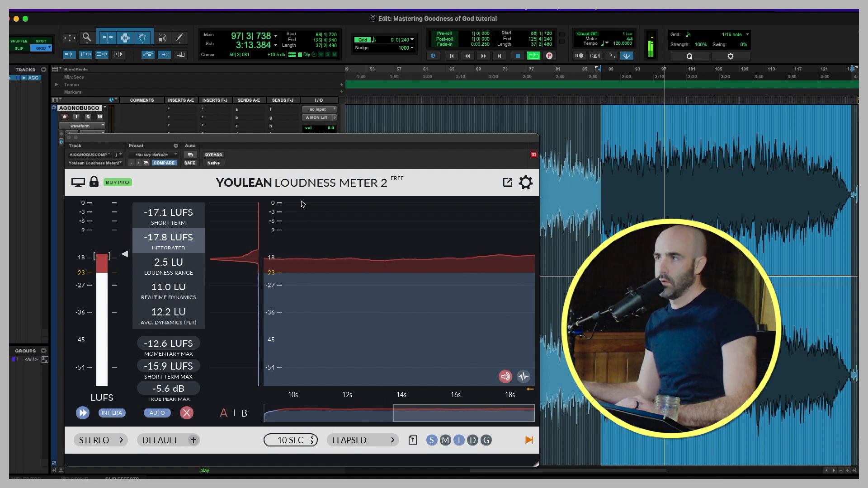
Stop playback and read the Integrated, True Peak Max, Short Term and Loudness Range readouts.
click(175, 236)
key(space)
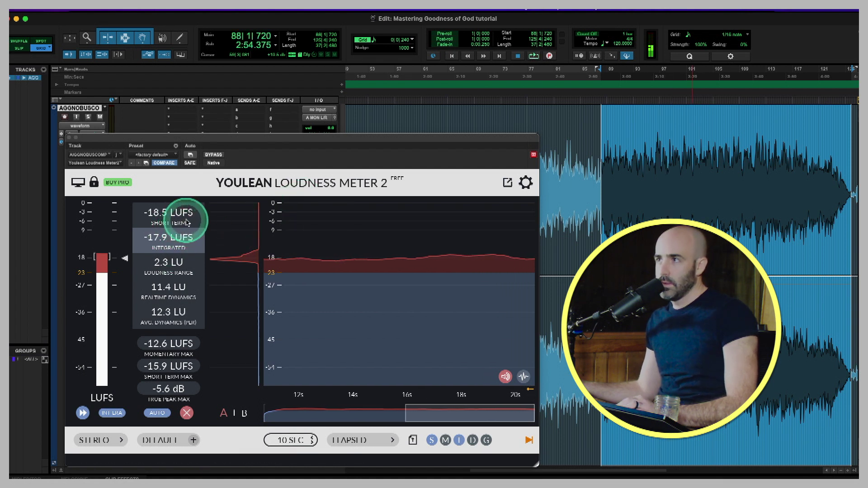
click(172, 395)
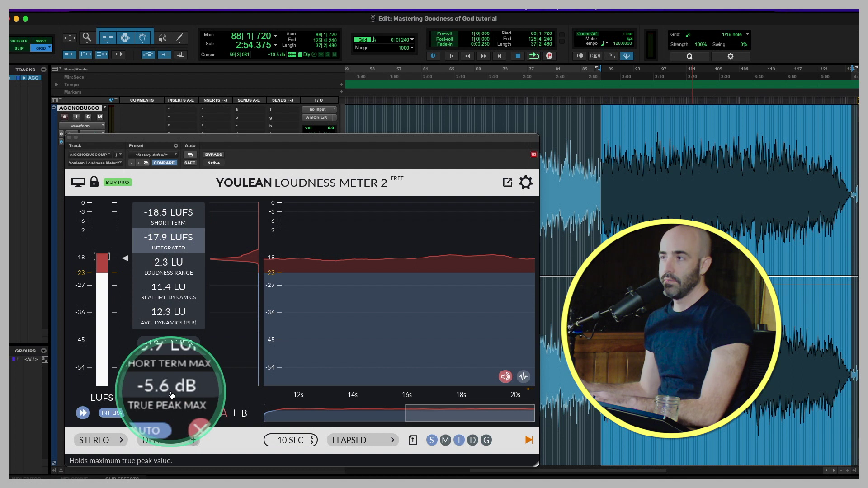
click(171, 231)
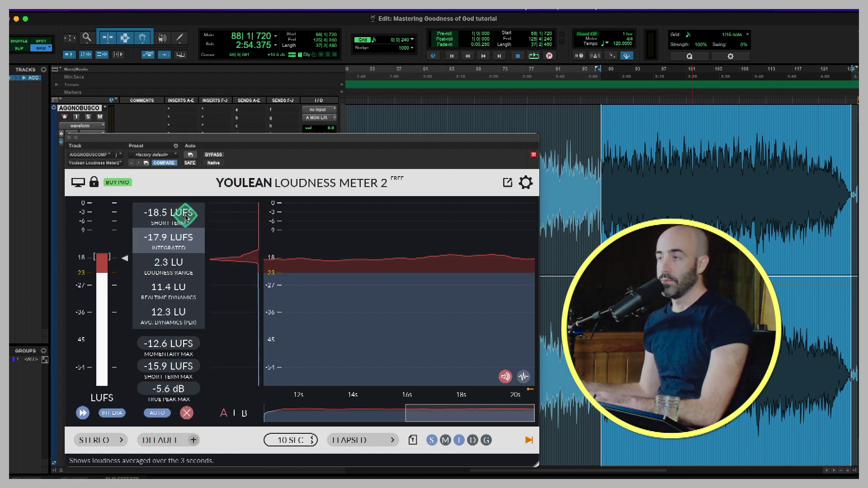
click(190, 264)
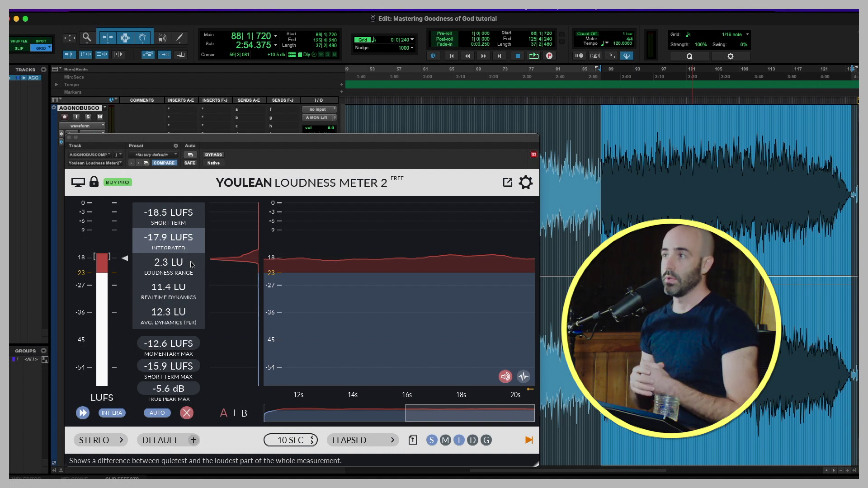
Shrink the Youlean meter window and move it aside to reveal the bus's inserts and sends.
mouse_move(192, 265)
mouse_down()
mouse_move(461, 475)
mouse_move(556, 468)
mouse_move(403, 374)
mouse_move(111, 240)
mouse_move(211, 242)
mouse_up()
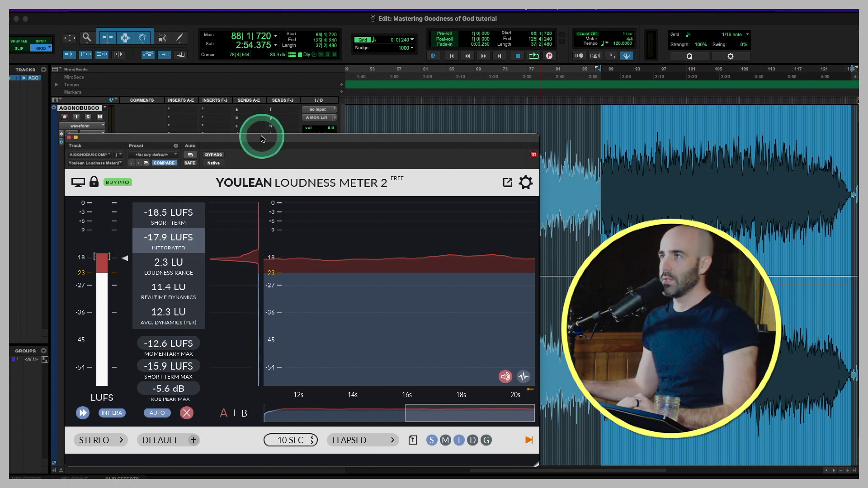
drag(262, 135, 240, 89)
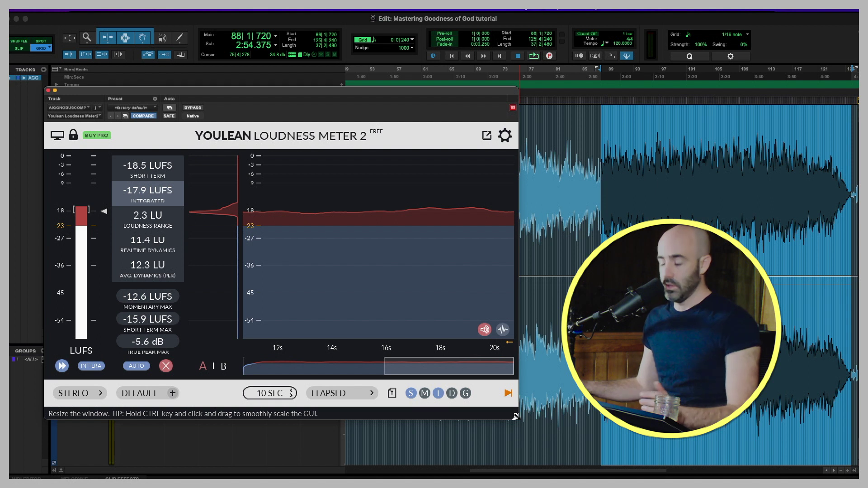
drag(515, 416, 297, 259)
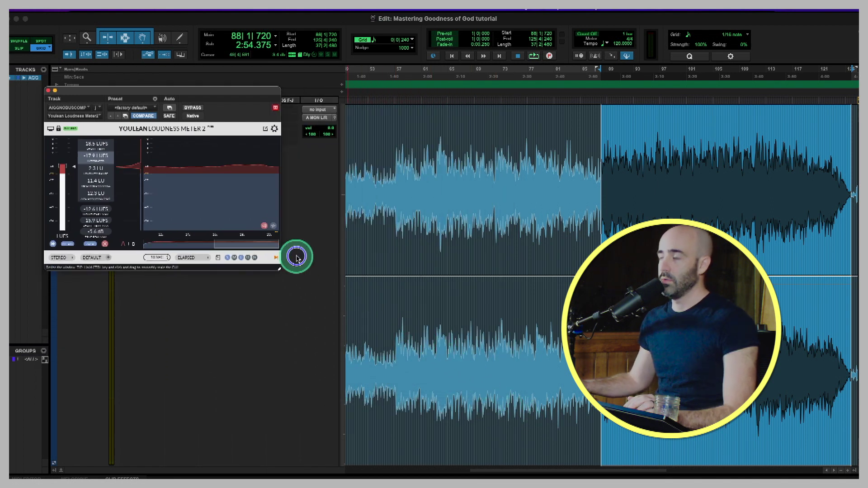
drag(216, 93, 226, 161)
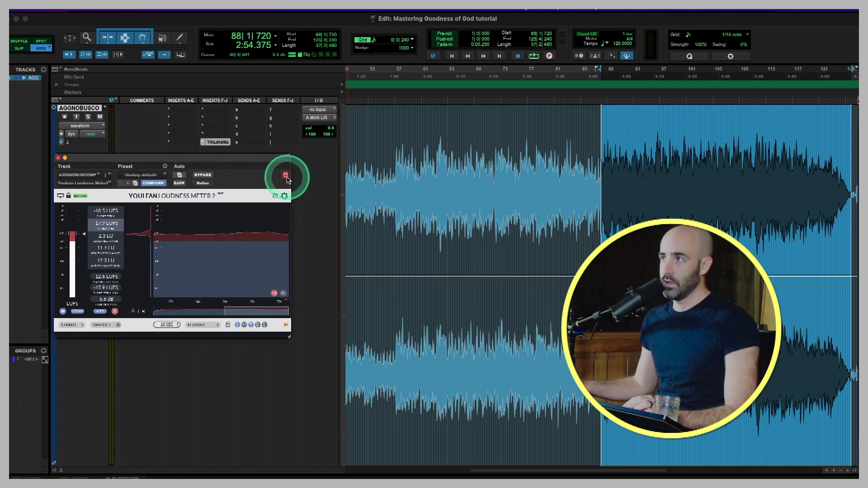
drag(276, 157, 249, 172)
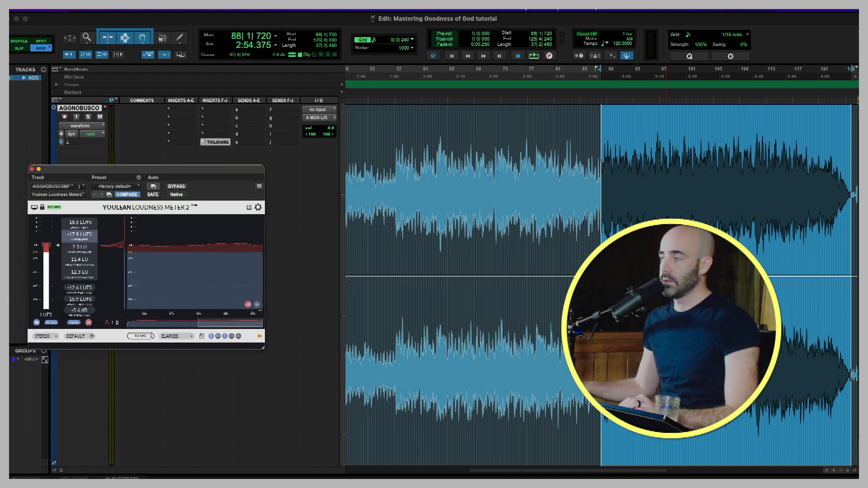
Create a memory location marker named Loudest at the loud final section.
key(KP_Enter)
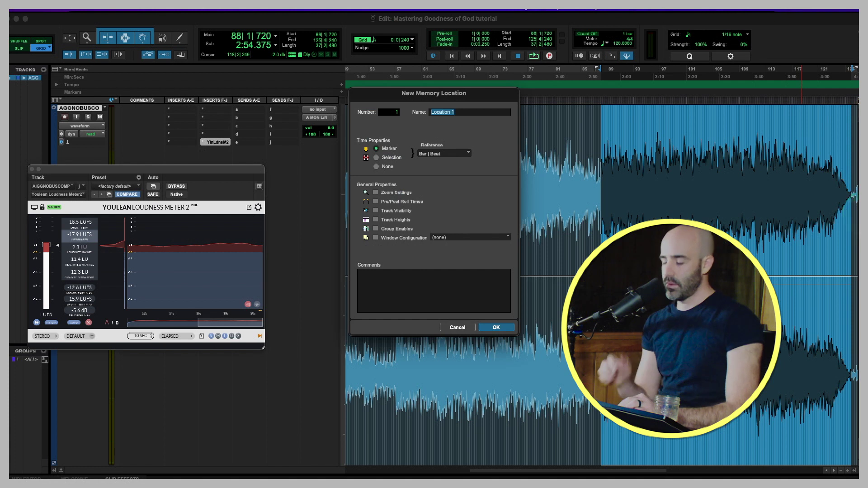
text(Lu)
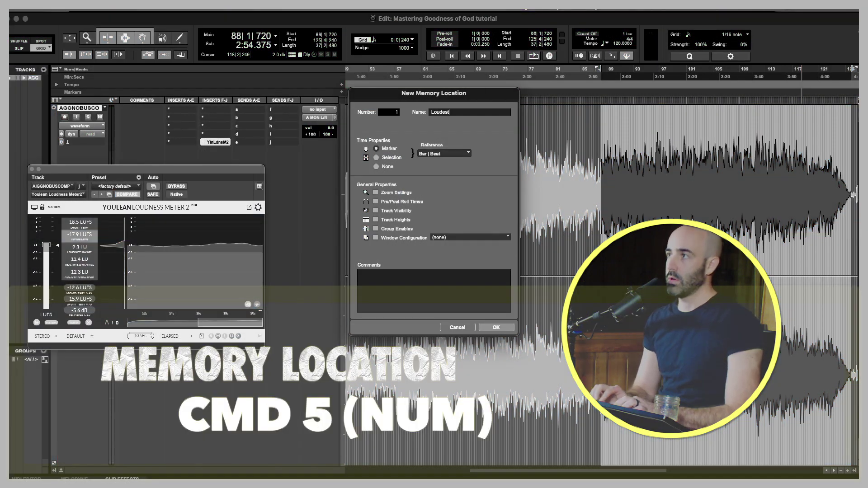
key(Return)
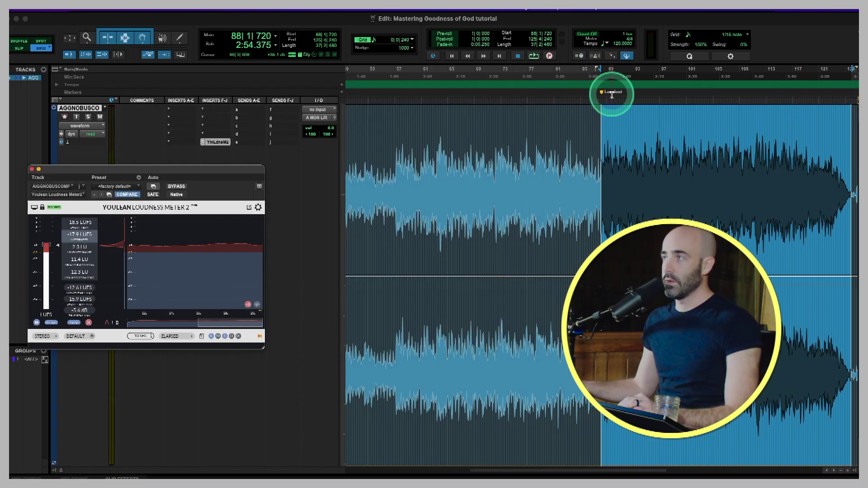
Move the playhead back toward the song start and nudge the meter window right.
click(571, 137)
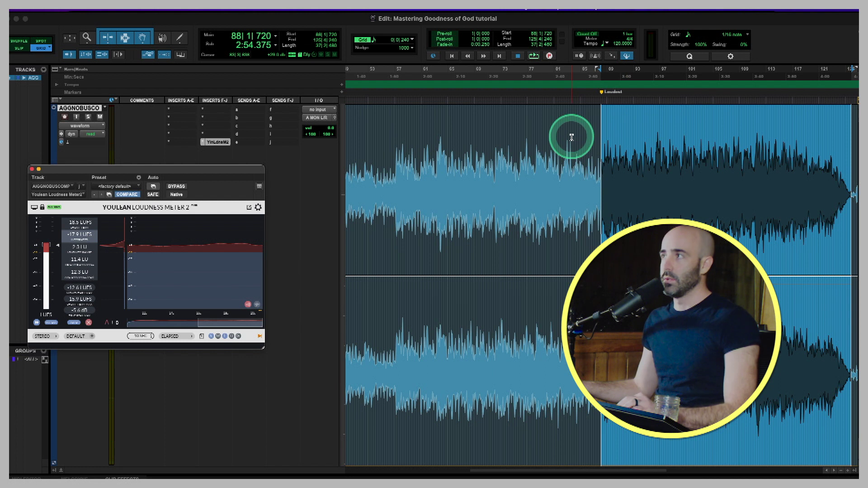
click(574, 138)
click(374, 178)
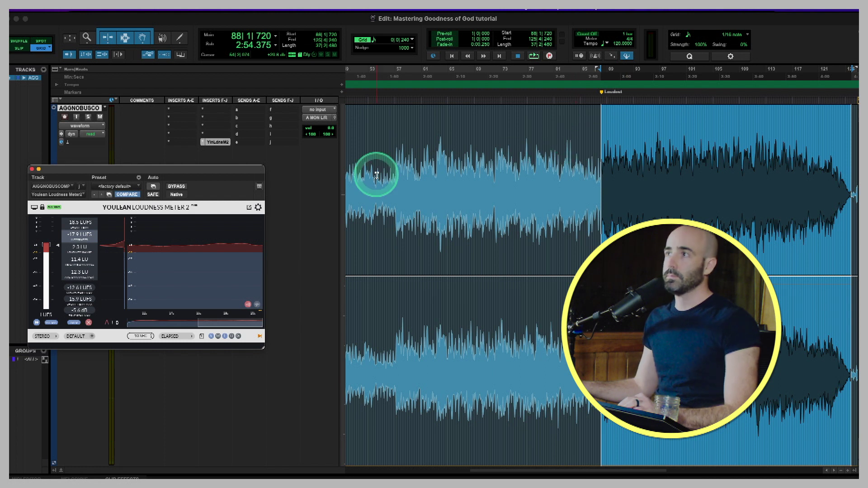
click(290, 155)
drag(187, 169, 233, 177)
Insert D-Verb (stereo) on the bus track's first insert slot.
click(189, 113)
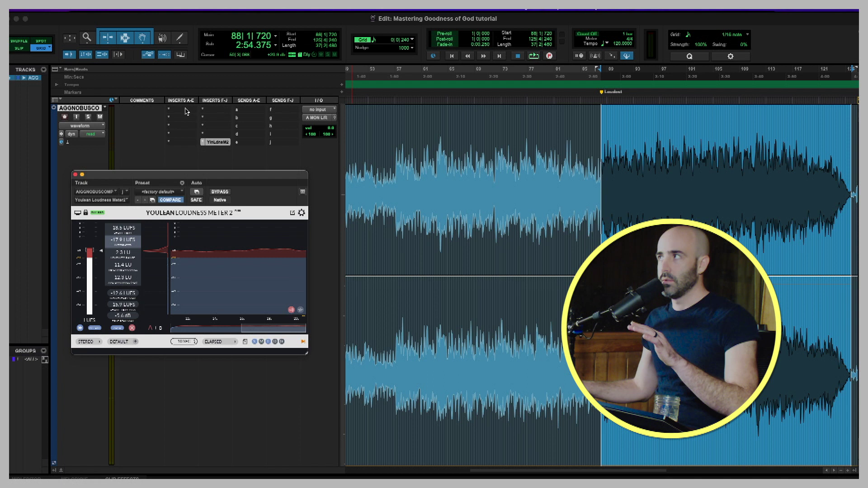
click(186, 111)
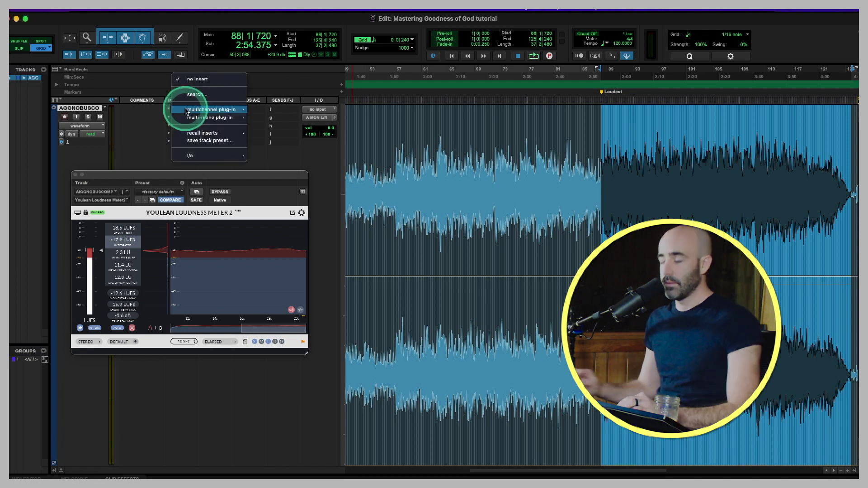
text(d)
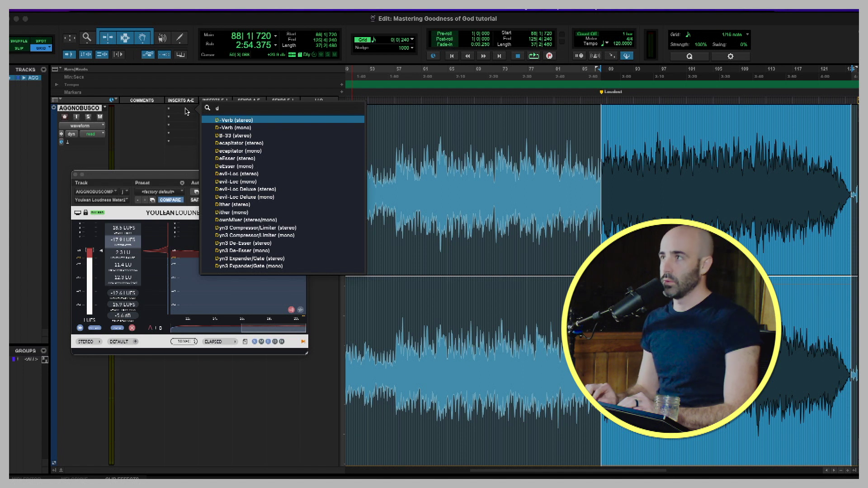
key(Down)
key(Up)
key(Return)
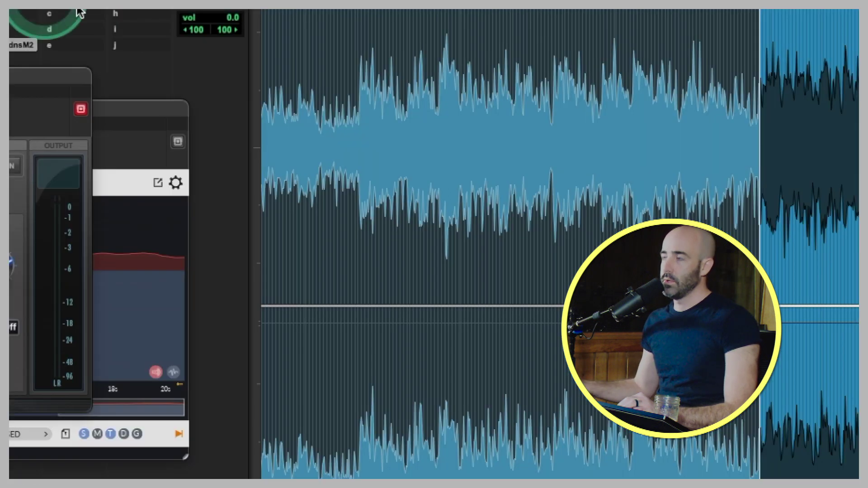
Set the D-Verb to a Small Plate with 101 ms decay.
click(329, 266)
click(371, 113)
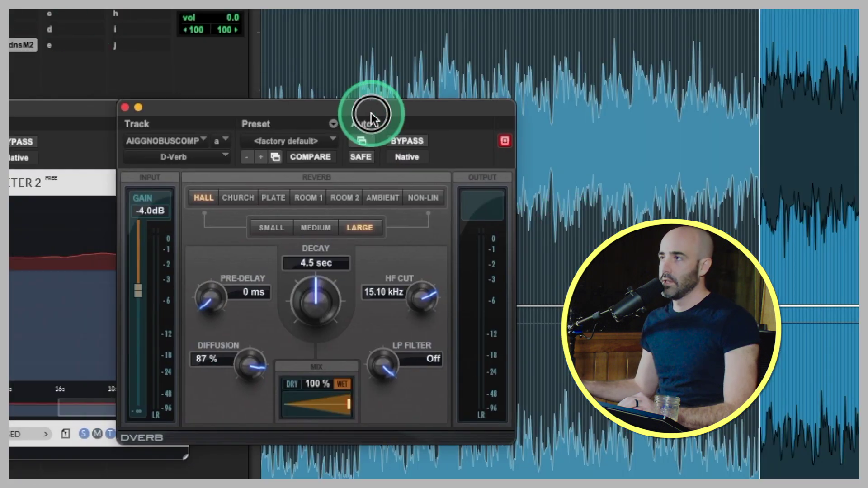
click(273, 199)
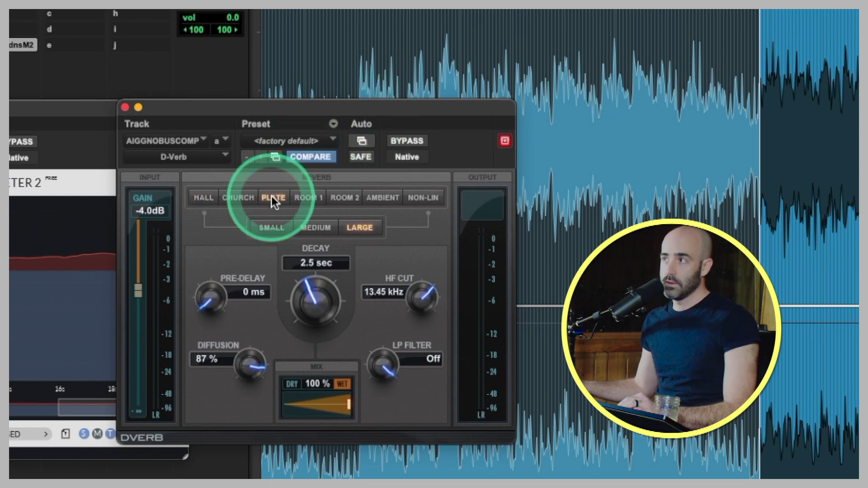
click(271, 227)
click(304, 325)
drag(303, 322, 298, 369)
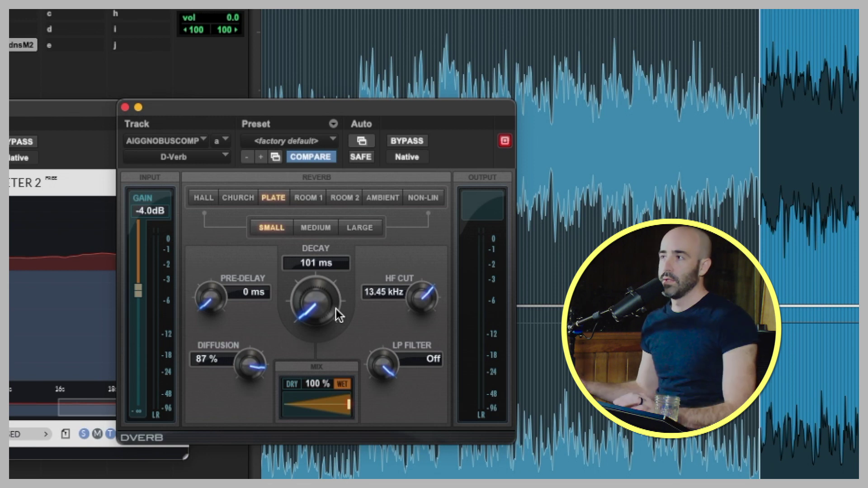
Set pre-delay to 20 ms, HF Cut off, mix 2% and input gain 0 dB, then audition.
click(244, 293)
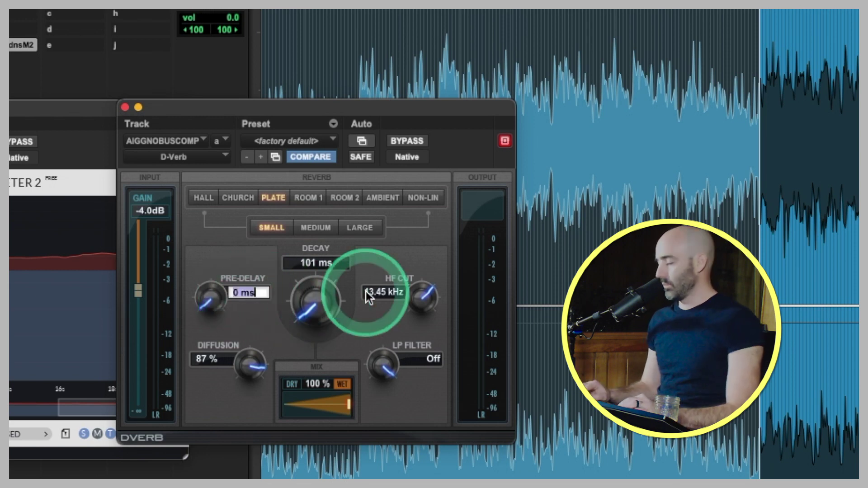
text(20)
key(Return)
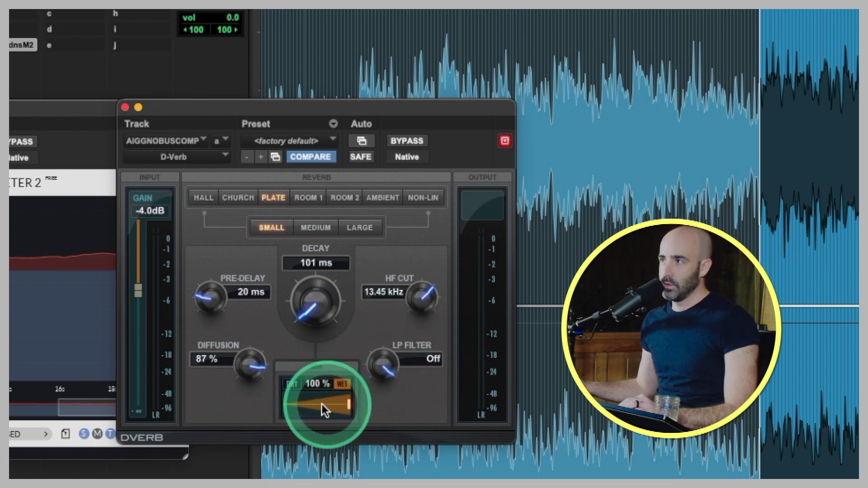
drag(436, 294, 442, 199)
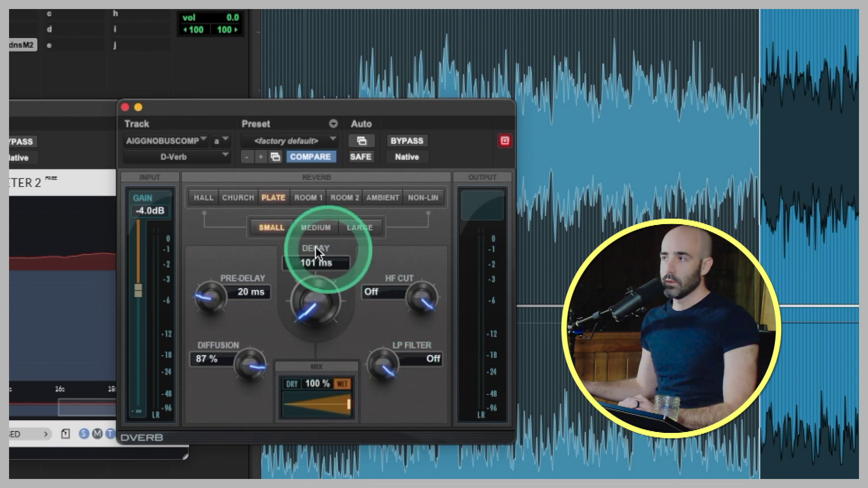
click(294, 384)
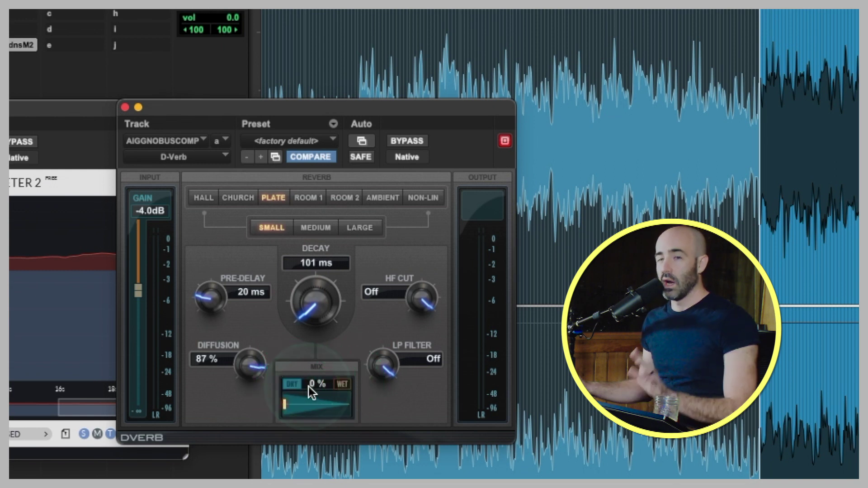
scroll(308, 387, up, 1)
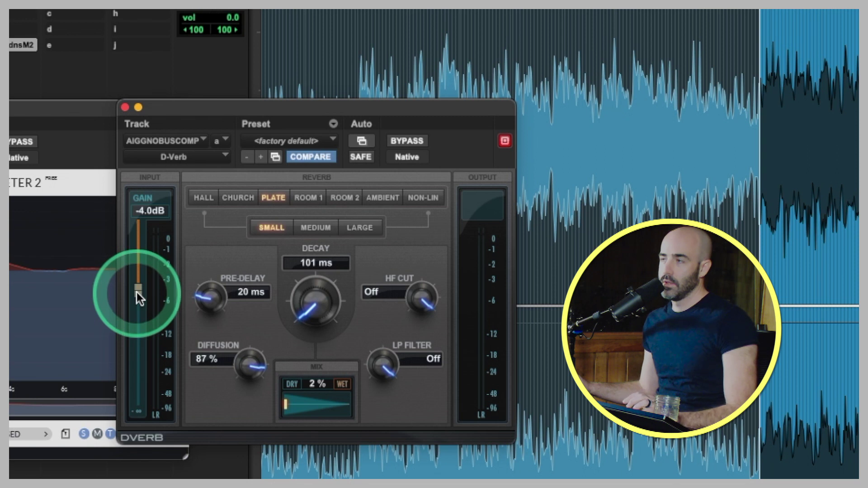
drag(136, 295, 142, 184)
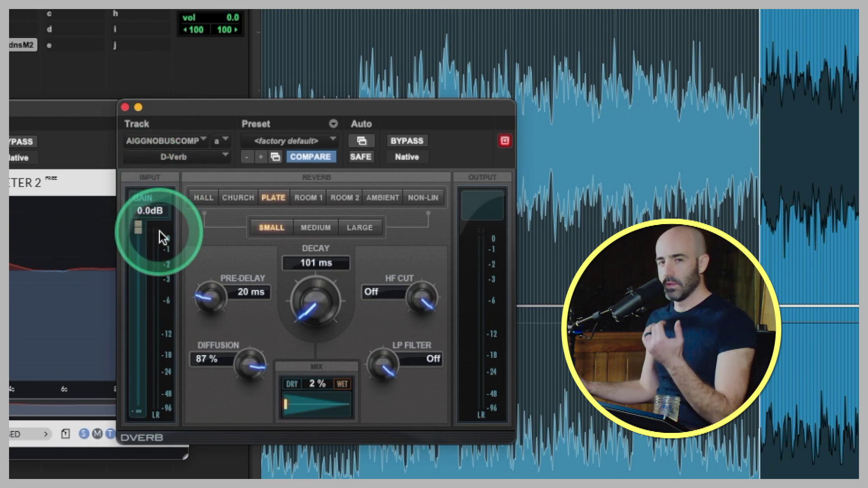
key(space)
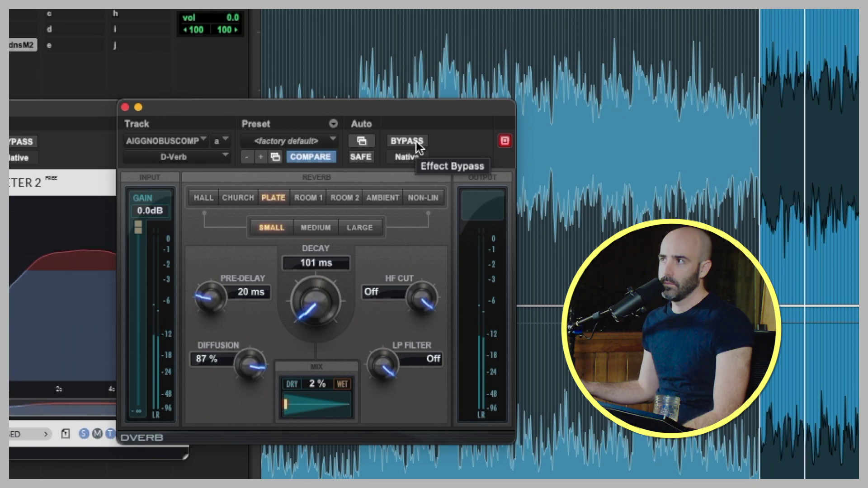
click(419, 145)
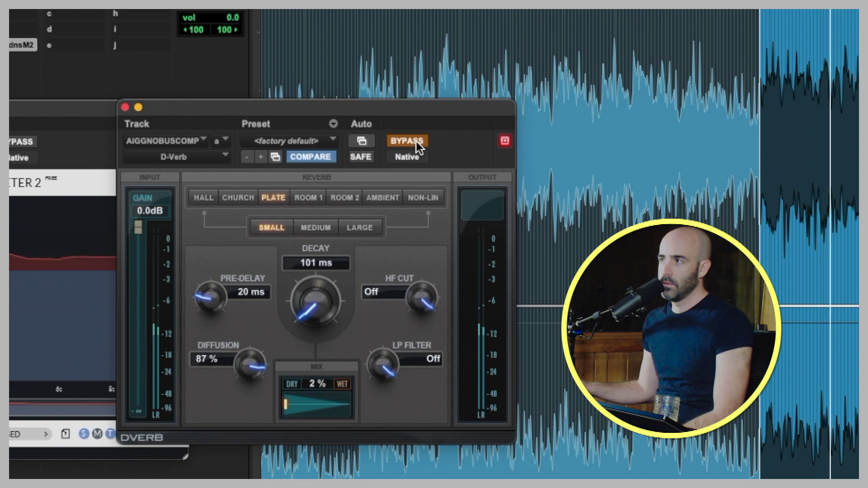
click(419, 146)
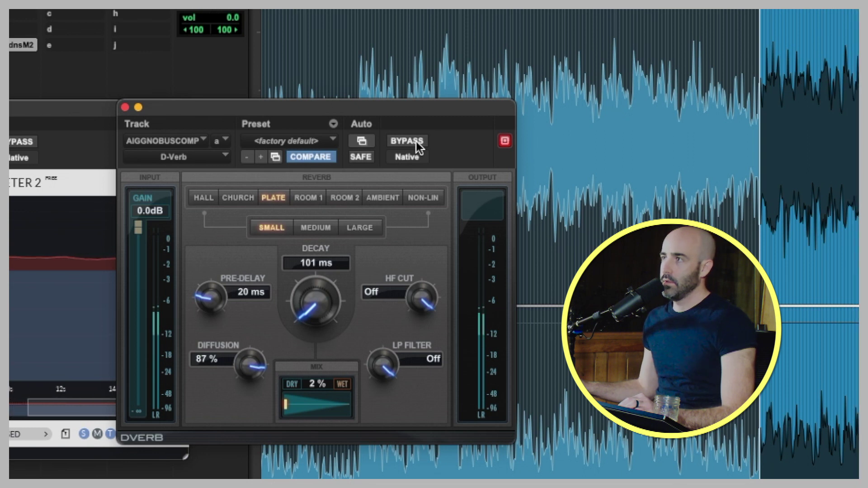
click(418, 146)
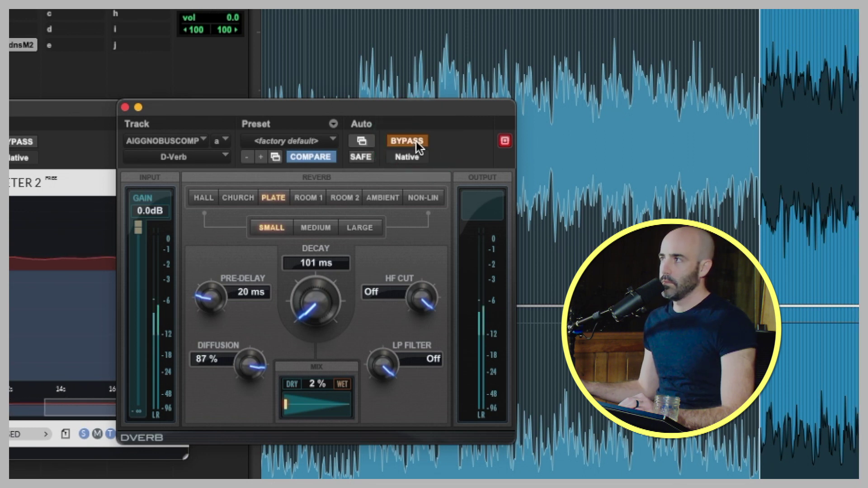
click(418, 145)
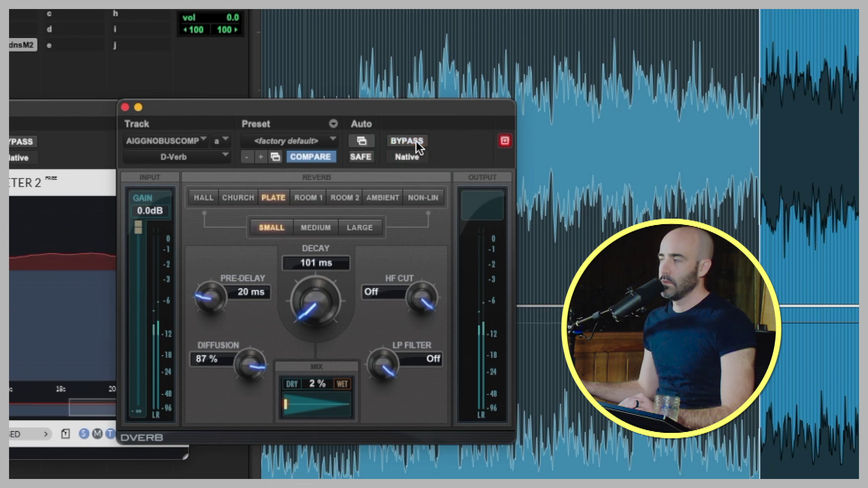
click(418, 145)
click(418, 145)
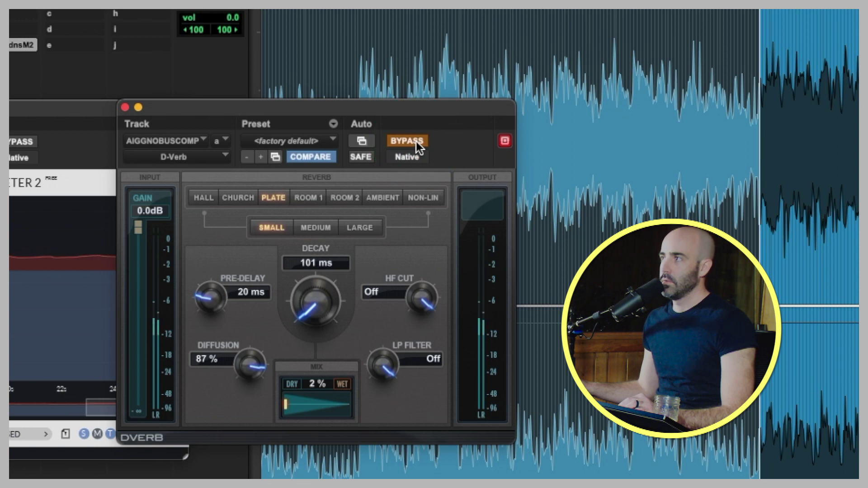
click(419, 146)
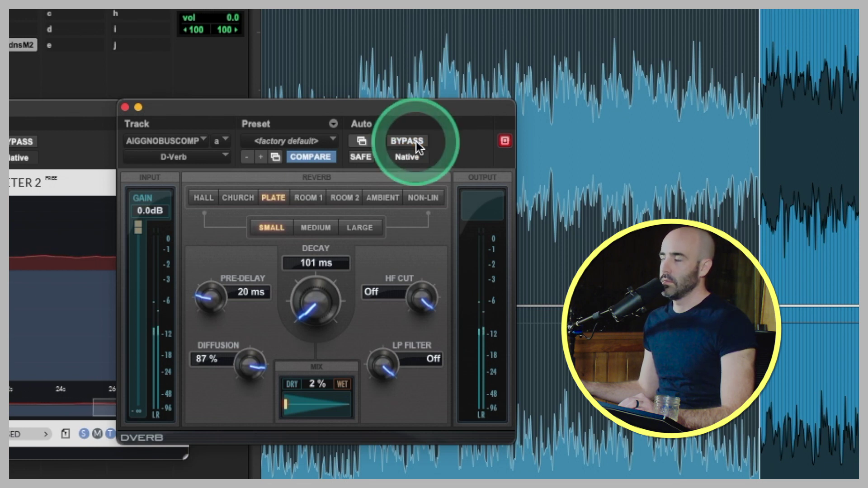
click(491, 149)
click(443, 226)
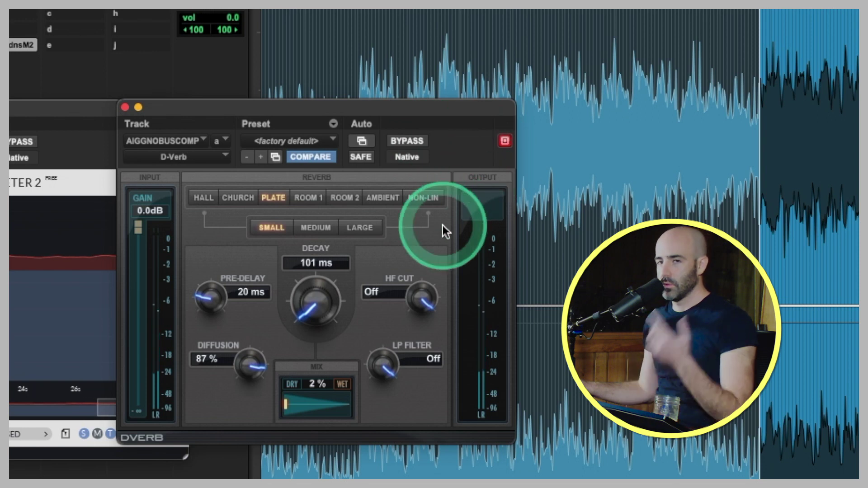
click(47, 237)
click(10, 33)
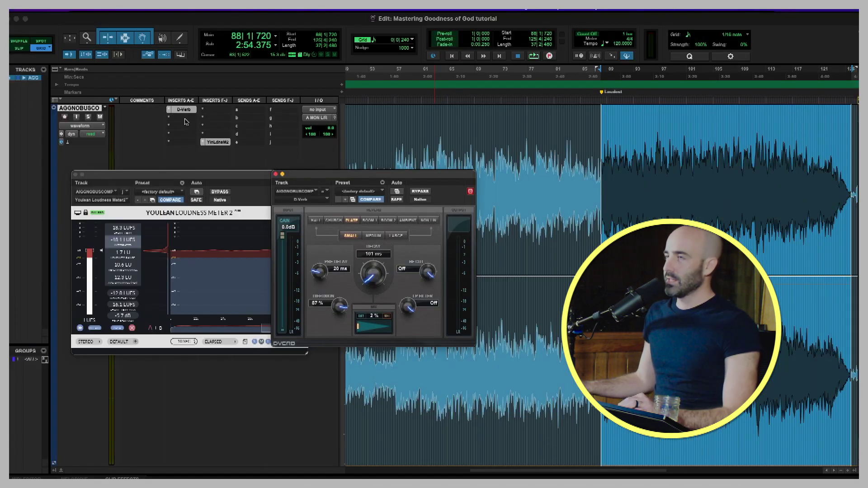
click(184, 120)
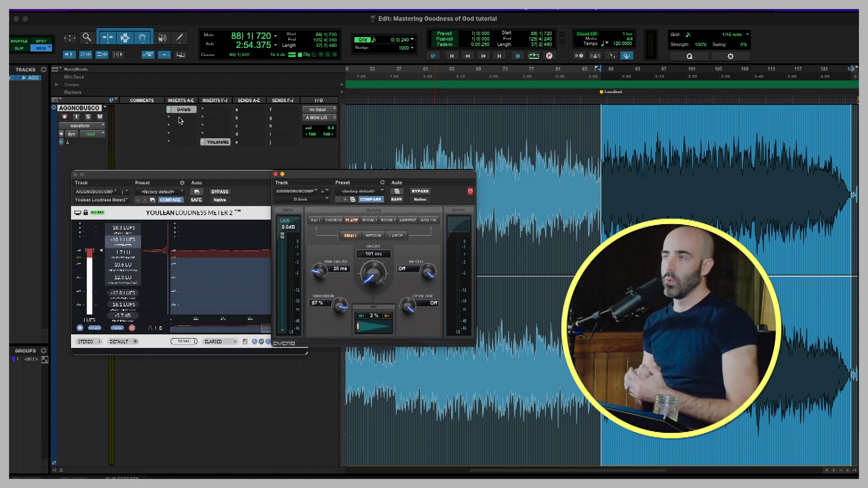
Add Lo-Fi (stereo) from the Harmonic plug-ins to the bus's second insert.
click(180, 121)
mouse_move(211, 118)
mouse_move(272, 181)
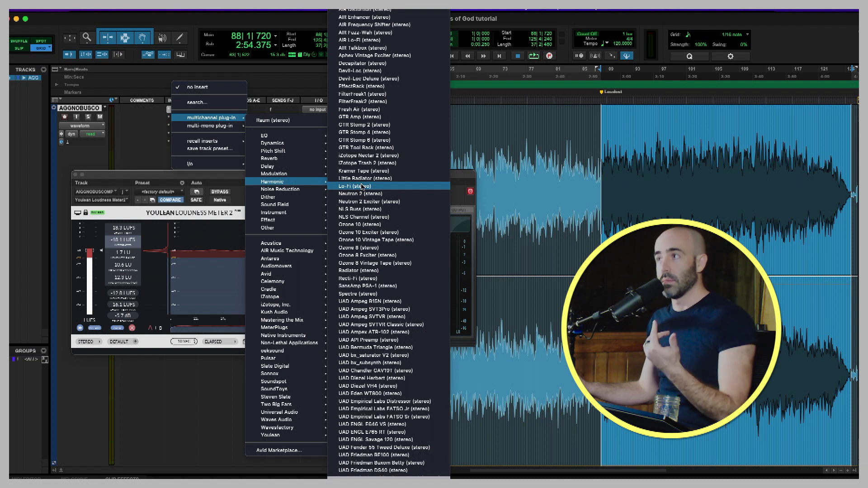
click(361, 187)
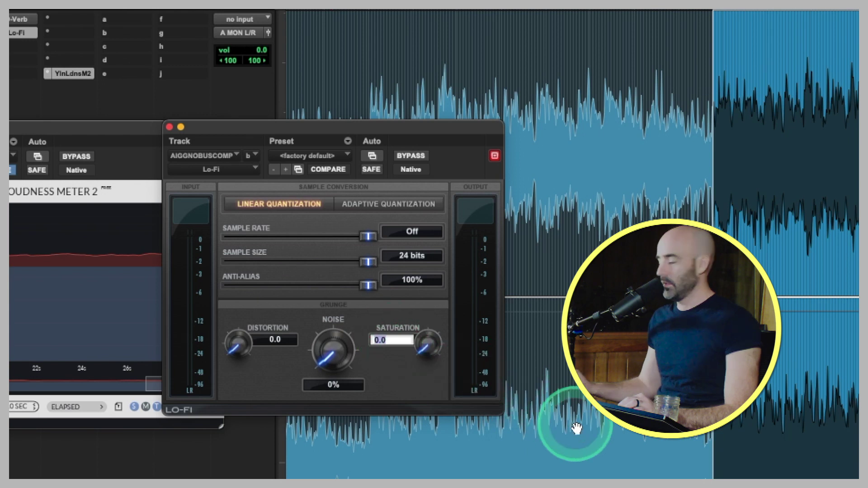
Set the Lo-Fi saturation to 0.1 and start playback.
text(1)
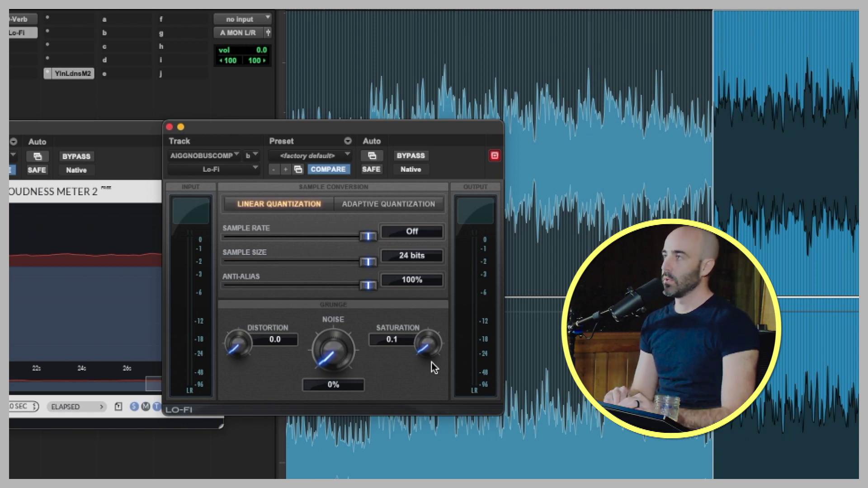
key(space)
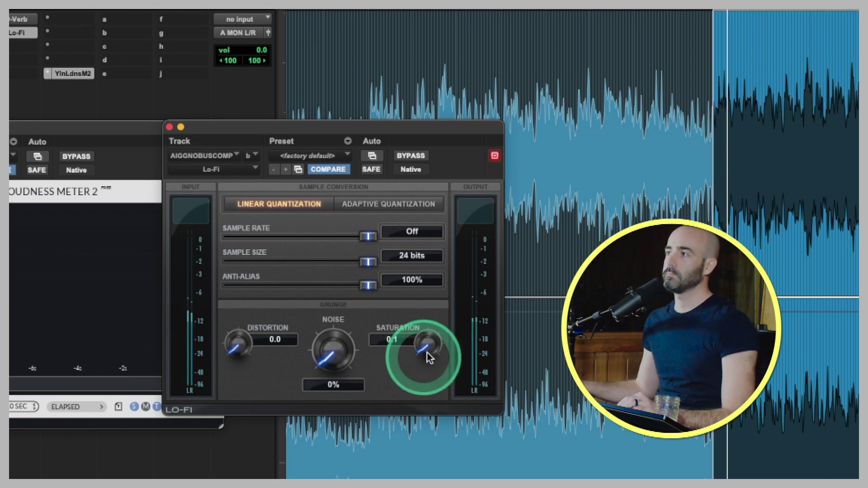
click(408, 156)
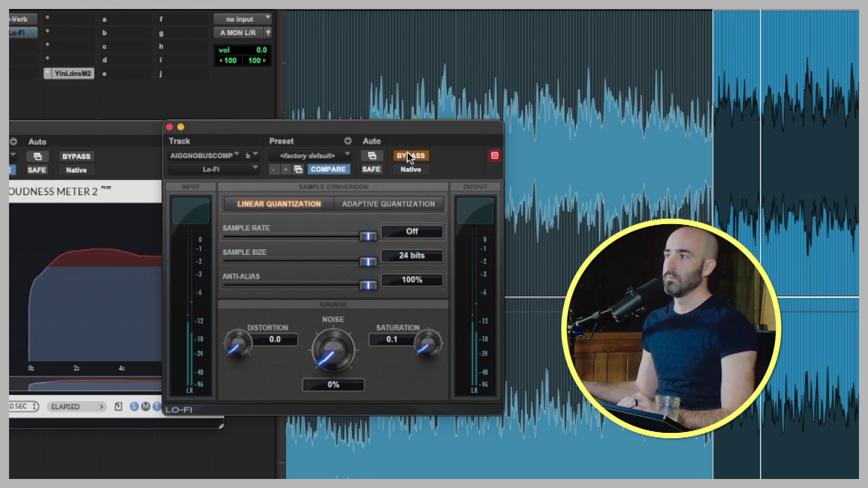
click(408, 156)
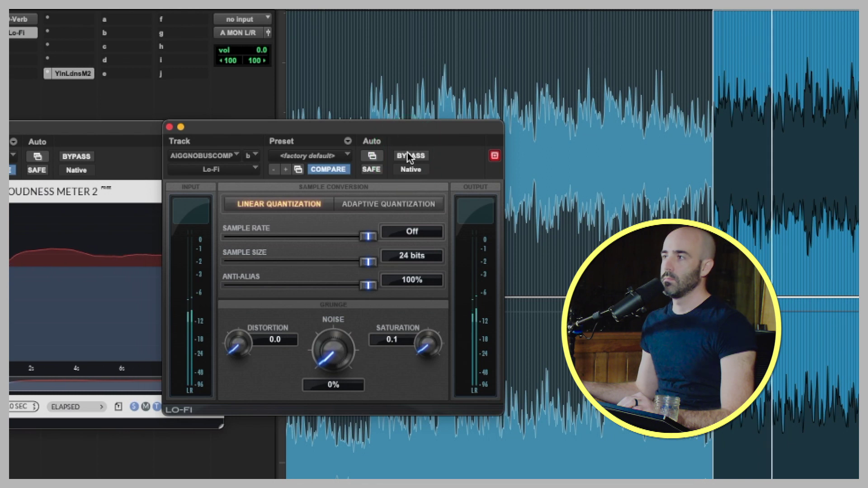
click(409, 156)
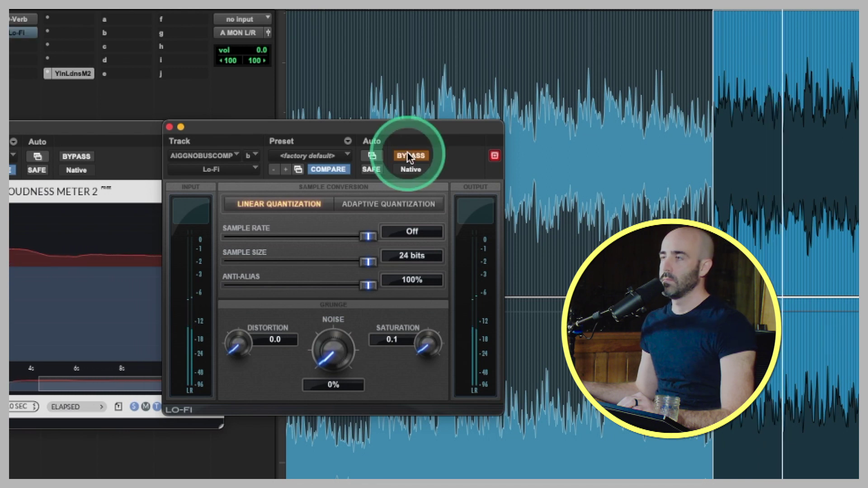
click(409, 158)
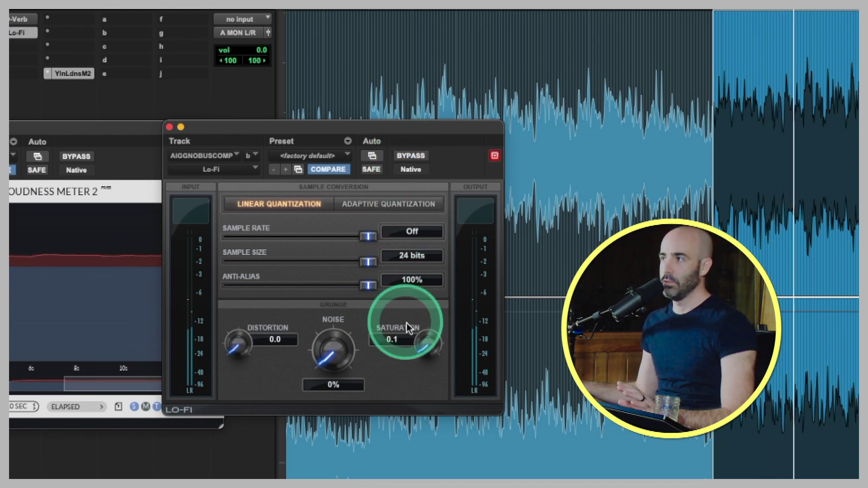
click(423, 348)
mouse_move(424, 351)
mouse_down()
mouse_move(420, 323)
mouse_move(456, 322)
mouse_move(428, 350)
mouse_up()
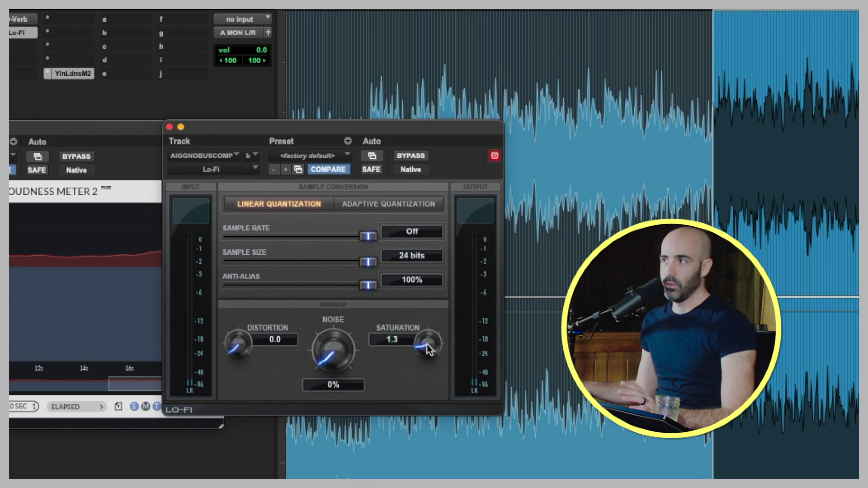
click(427, 349)
click(390, 340)
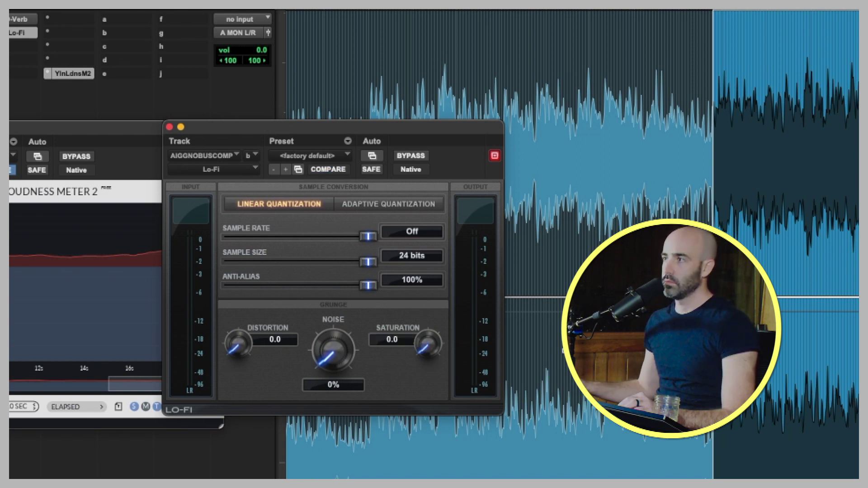
click(402, 341)
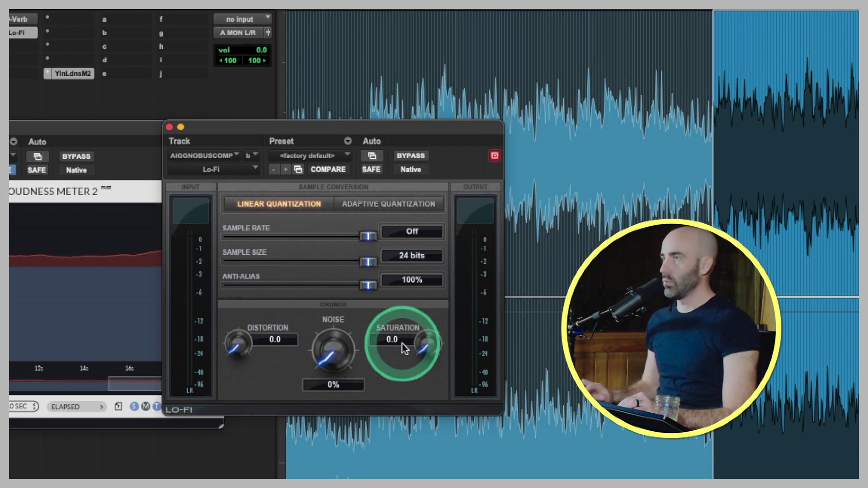
text(0.1)
click(462, 348)
click(342, 135)
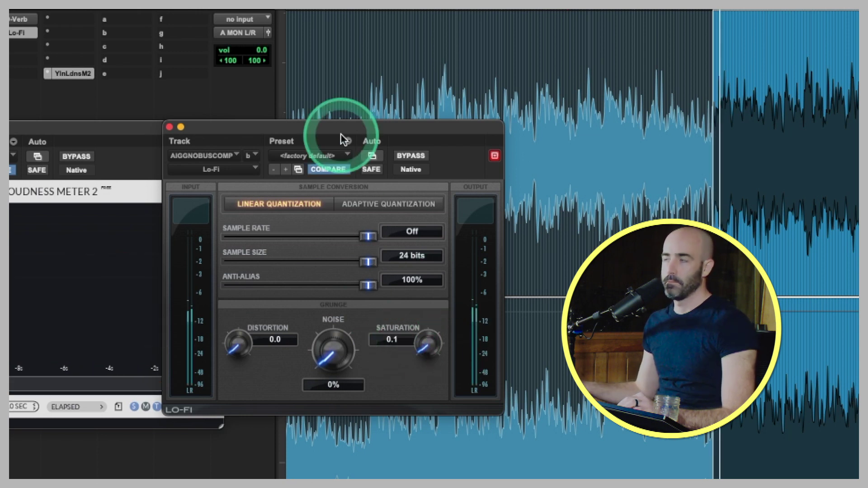
click(420, 157)
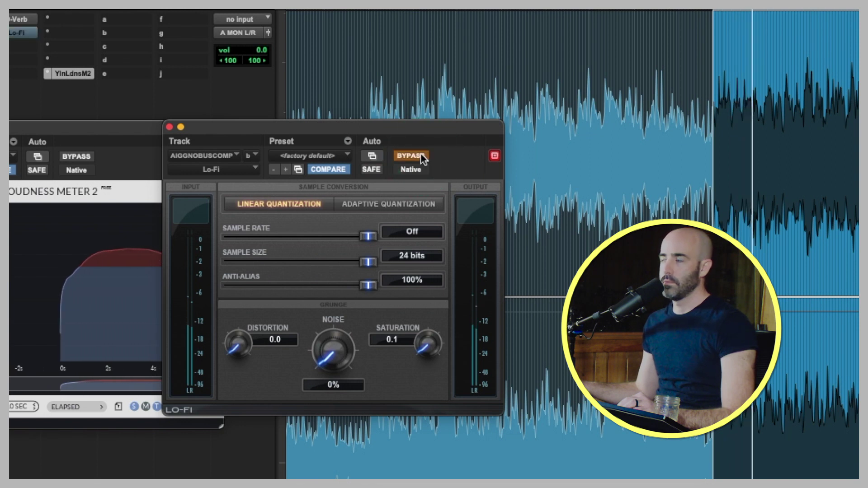
click(420, 157)
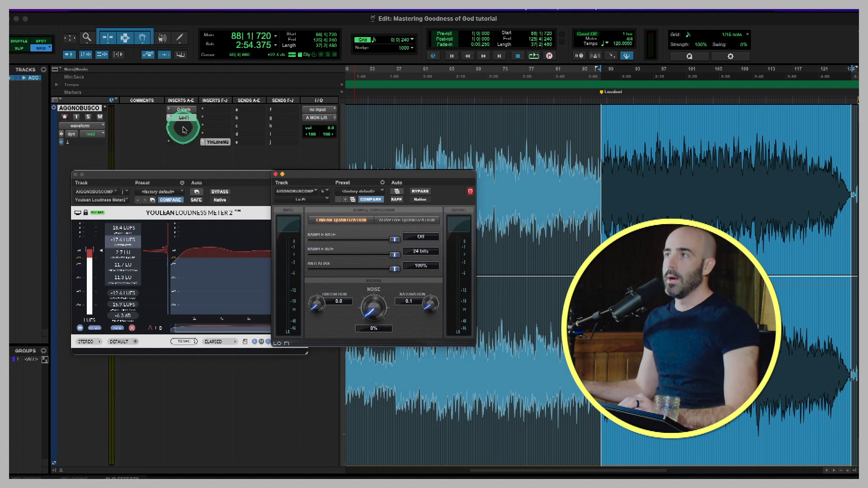
Insert EQ3 7-Band on the third insert, keeping the 20 Hz high-pass and enabling the low-pass filter.
click(17, 53)
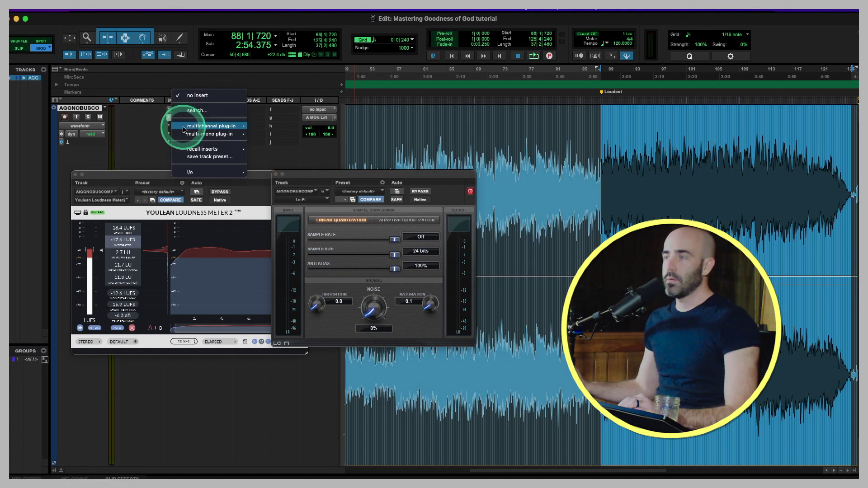
text(eq)
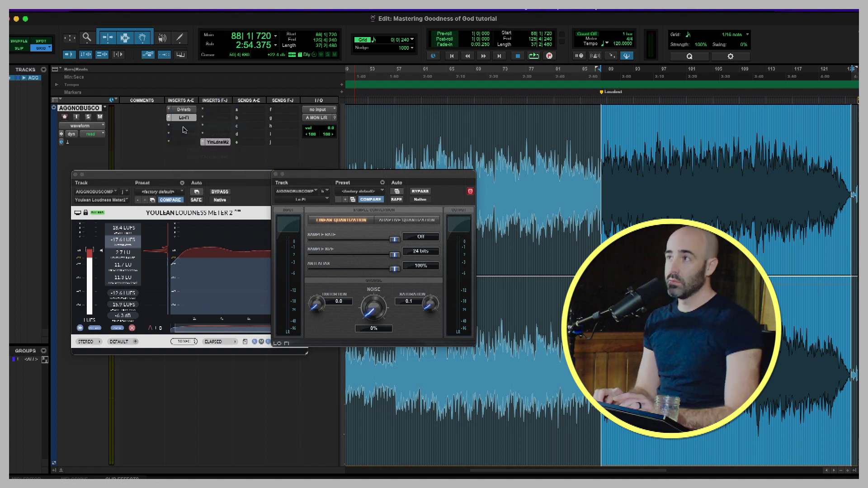
key(Down)
key(Down)
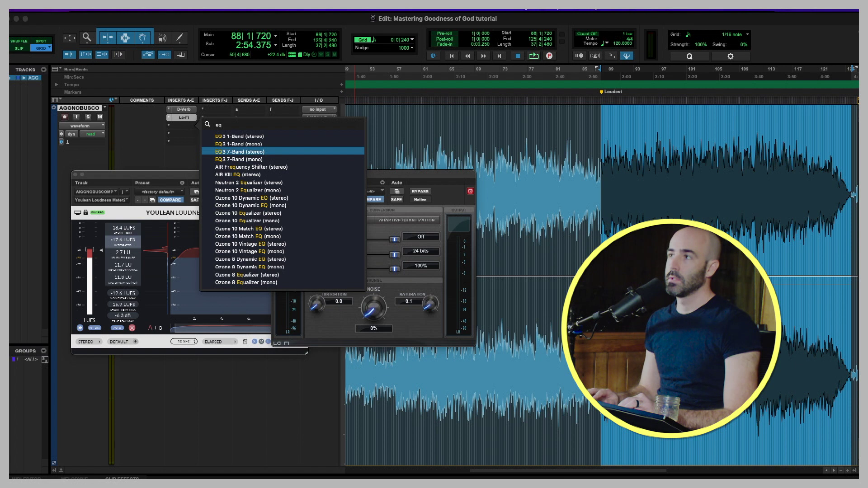
key(Return)
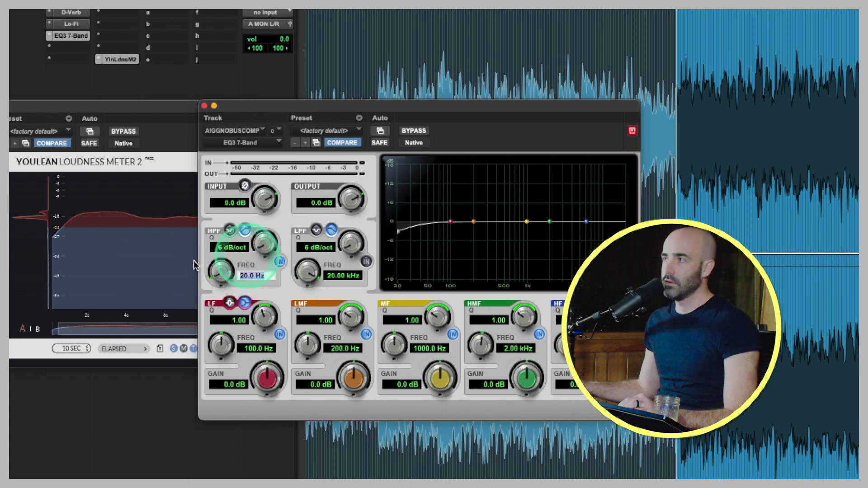
key(Return)
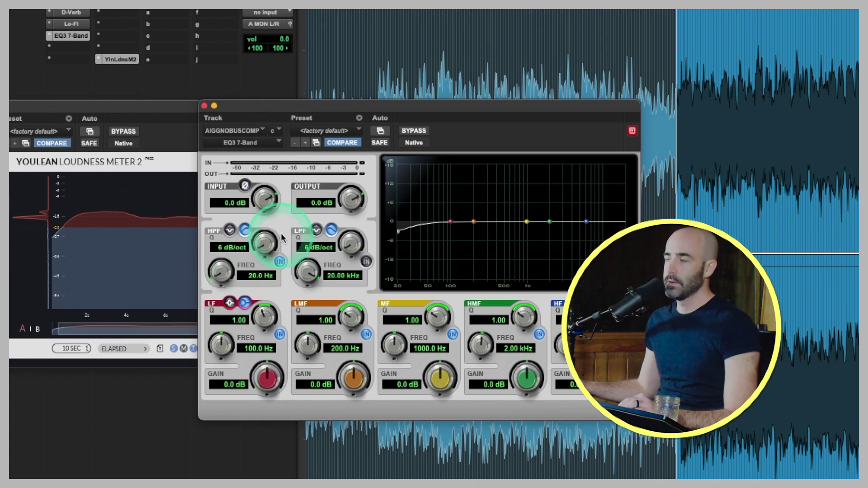
click(364, 261)
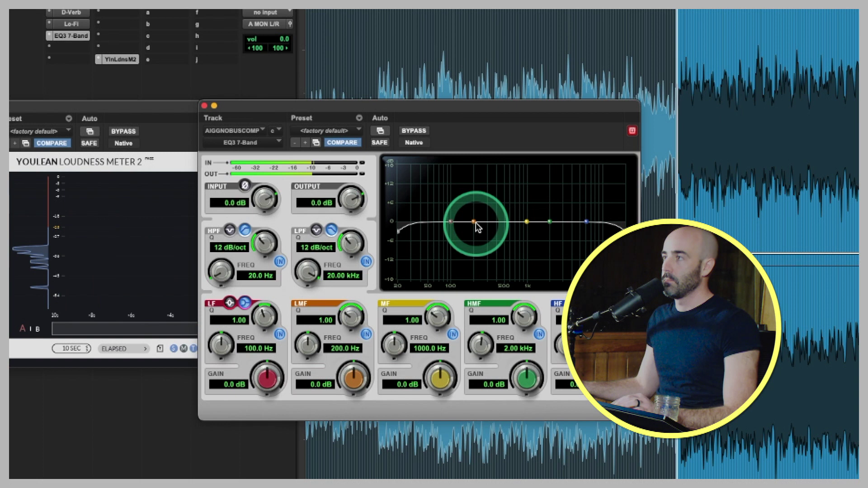
Solo the low-mid band and set it to a -1.3 dB cut at 200 Hz, Q 1.43.
ctrl+shift+click(475, 224)
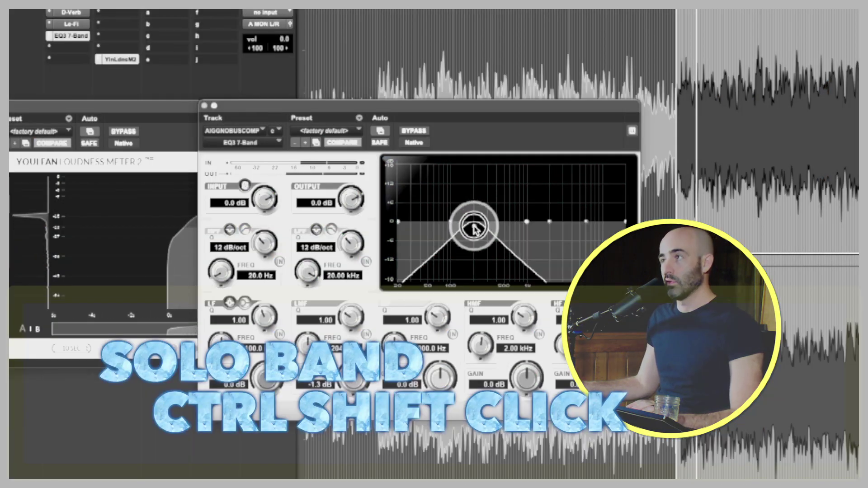
drag(474, 228, 472, 229)
drag(353, 316, 355, 304)
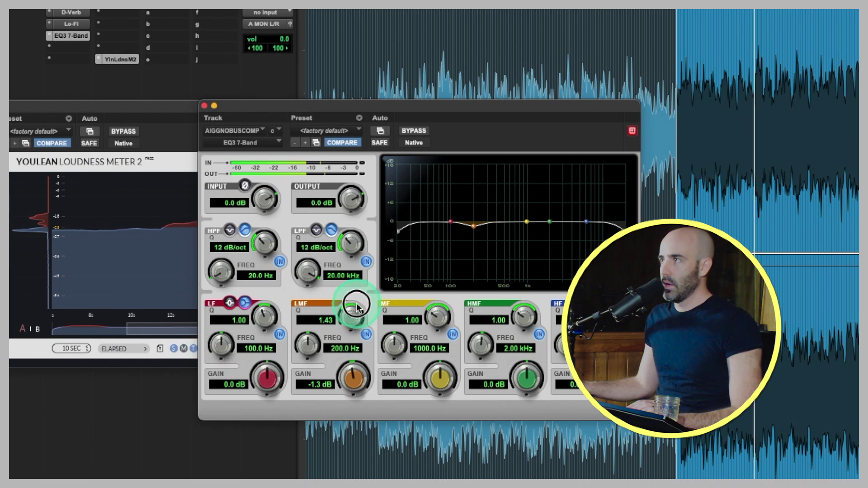
drag(484, 253, 481, 235)
click(353, 375)
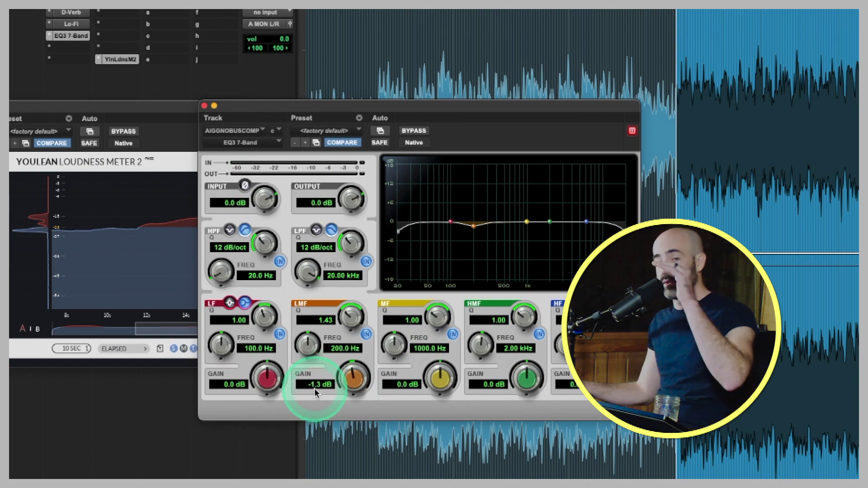
click(354, 378)
click(481, 259)
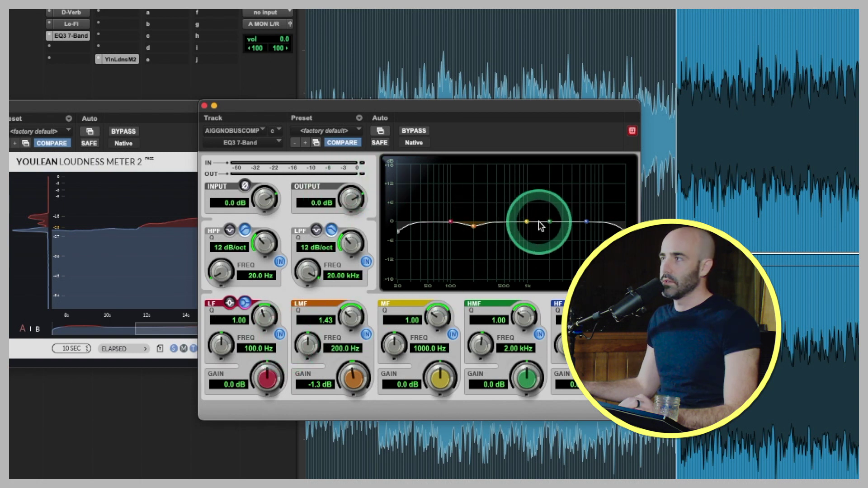
During playback, move the mid band down to about 540 Hz and narrow its Q to about 1.88.
key(space)
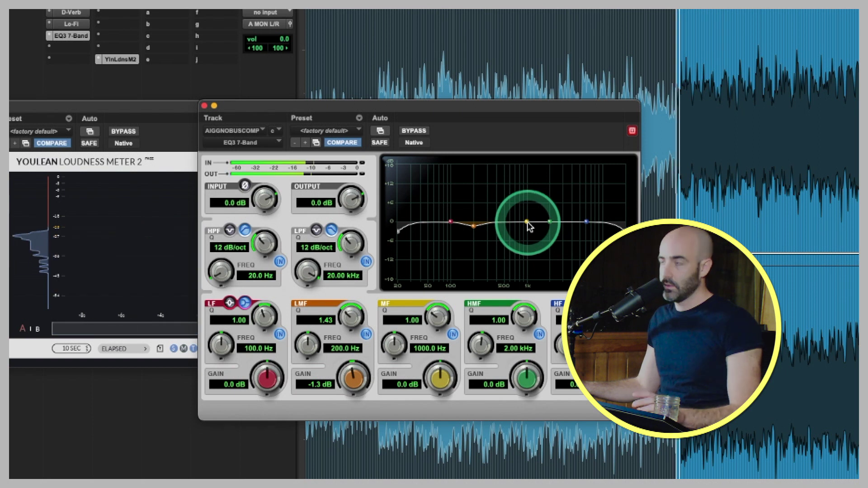
drag(526, 224, 508, 229)
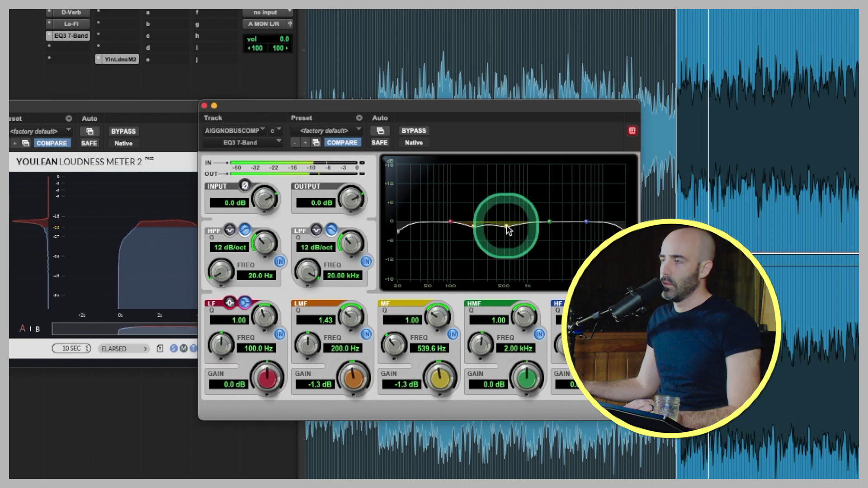
drag(432, 307, 433, 303)
click(542, 237)
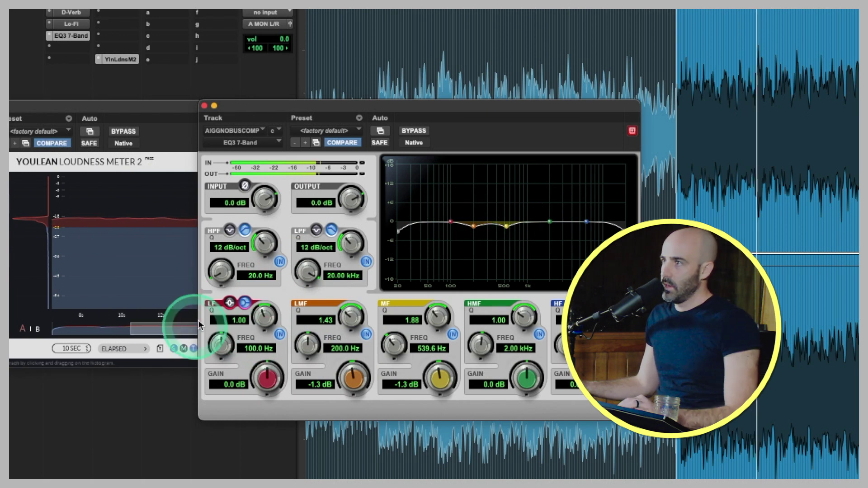
Change the low band's filter shape and set a 1.0 dB boost at 58.4 Hz, Q 3.31.
click(229, 303)
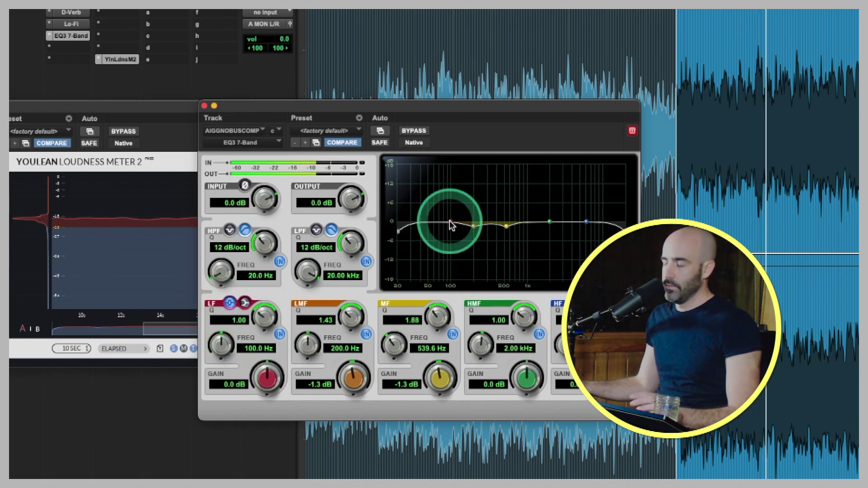
drag(451, 222, 433, 220)
drag(265, 315, 268, 294)
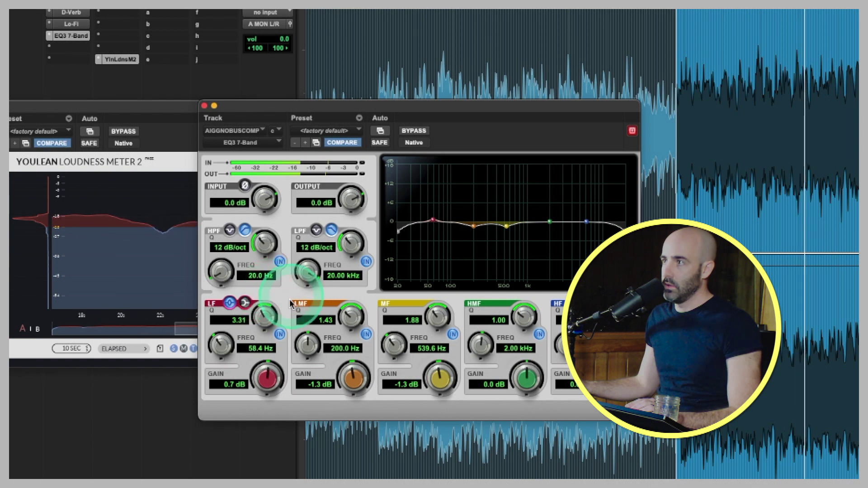
drag(266, 377, 265, 373)
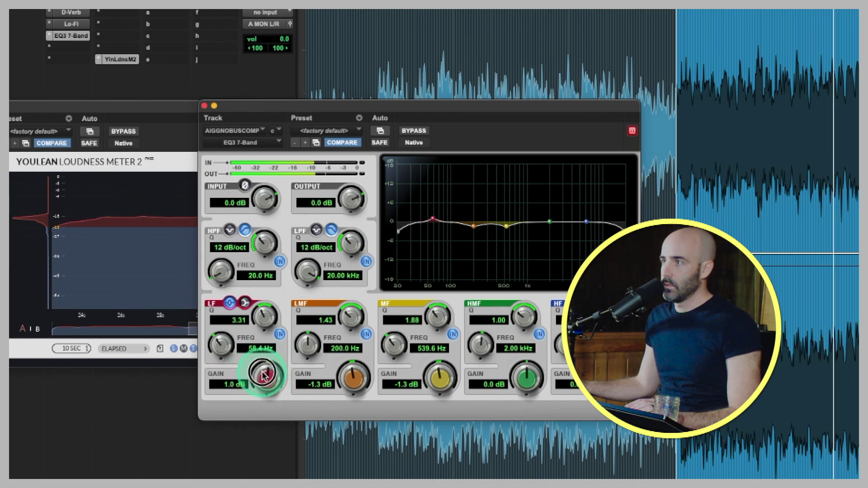
drag(265, 375, 264, 376)
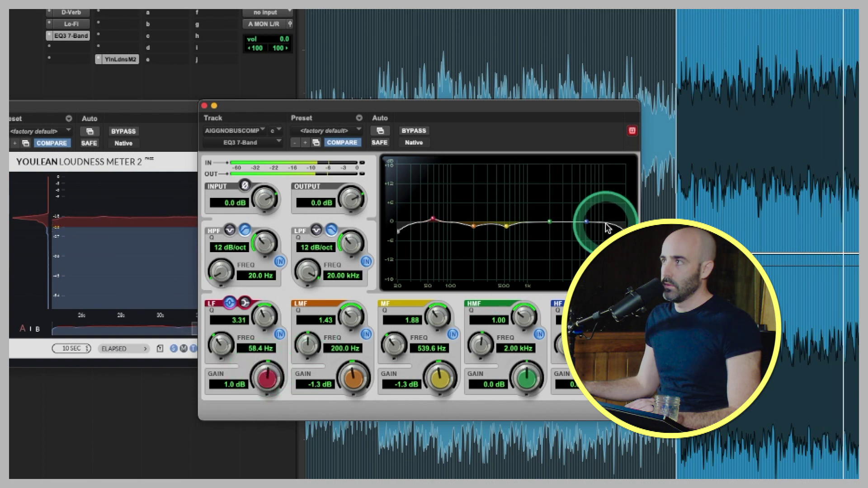
Sweep the high and high-mid bands, briefly bypassing the EQ to compare.
drag(586, 224, 598, 223)
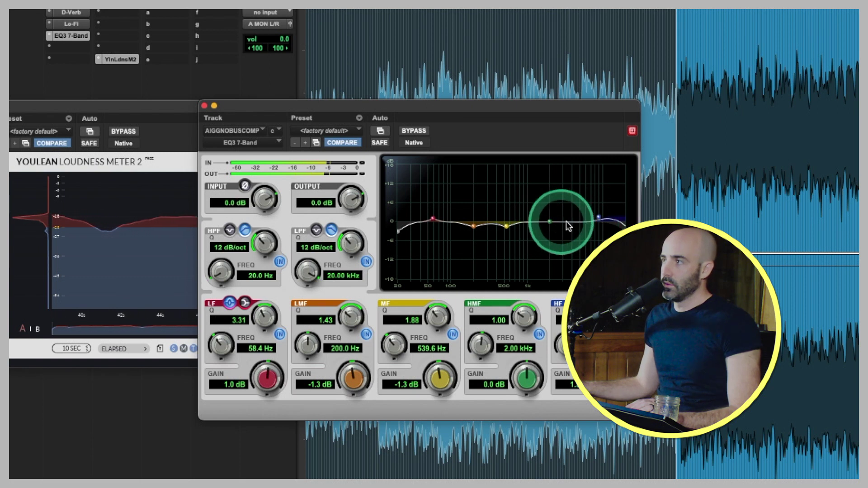
drag(551, 223, 552, 224)
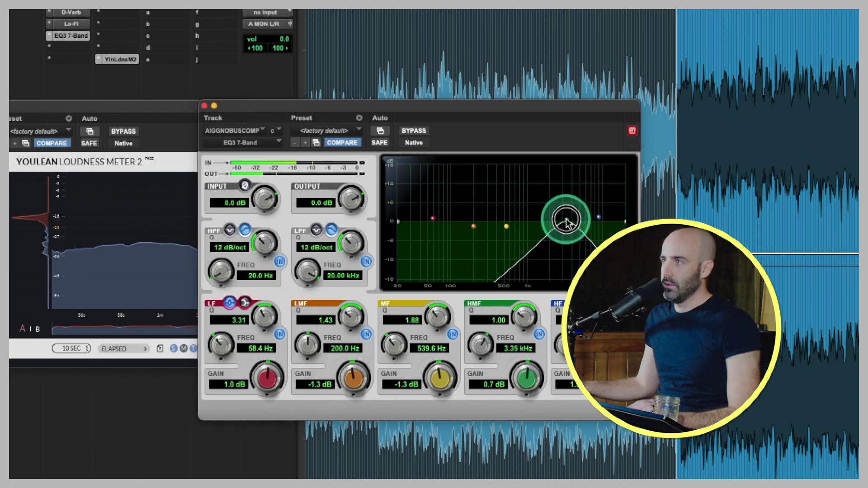
mouse_move(566, 219)
mouse_down()
mouse_move(511, 278)
mouse_move(525, 281)
mouse_move(565, 229)
mouse_up()
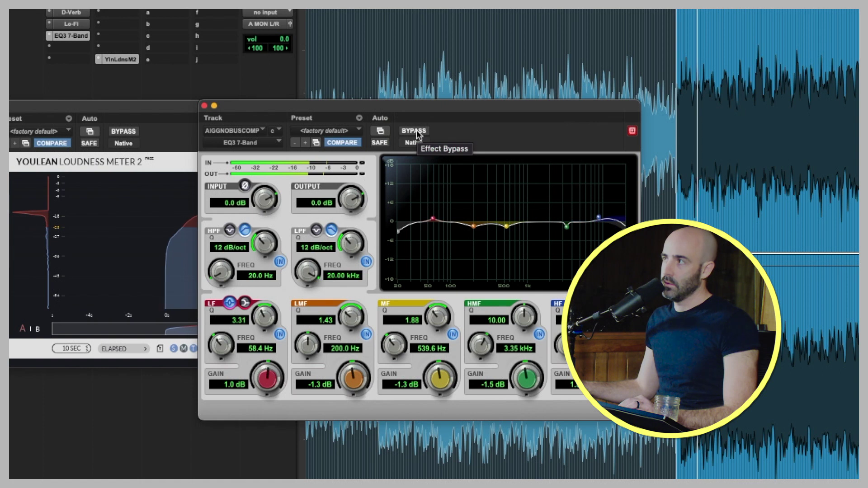
click(417, 132)
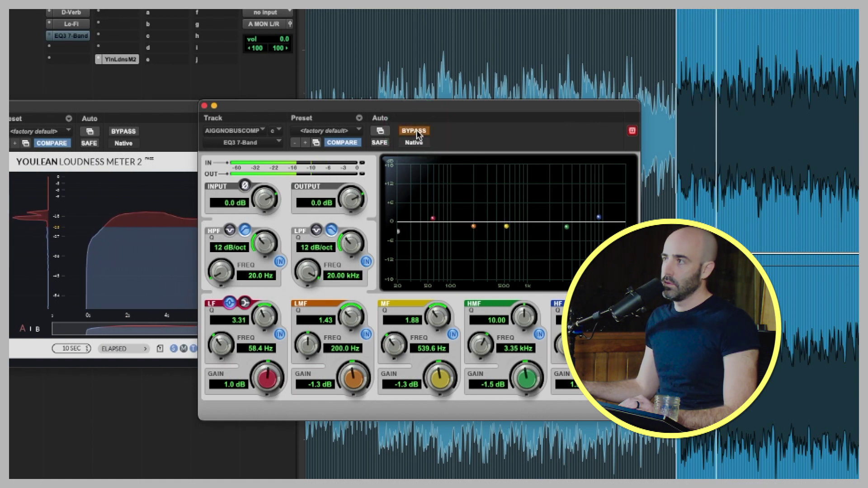
click(417, 132)
Set the high-mid band to a broad 0.5 dB boost at 2.80 kHz with Q 0.67.
click(586, 235)
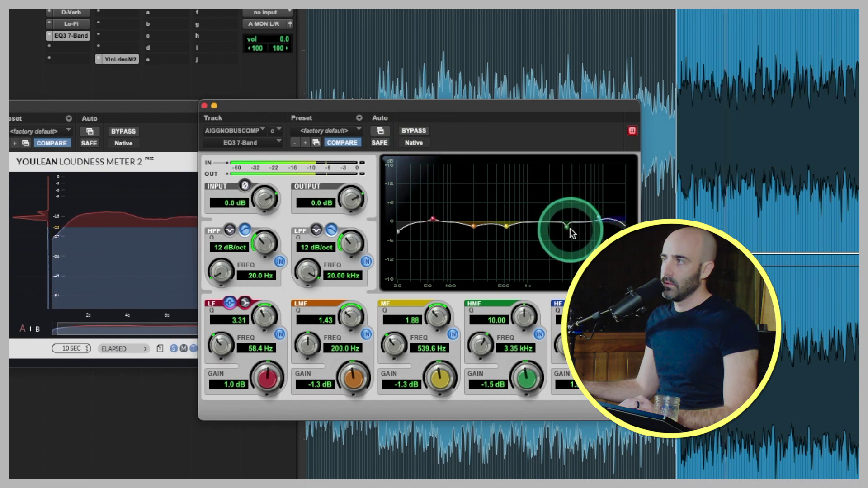
drag(565, 230, 569, 223)
click(538, 346)
click(524, 317)
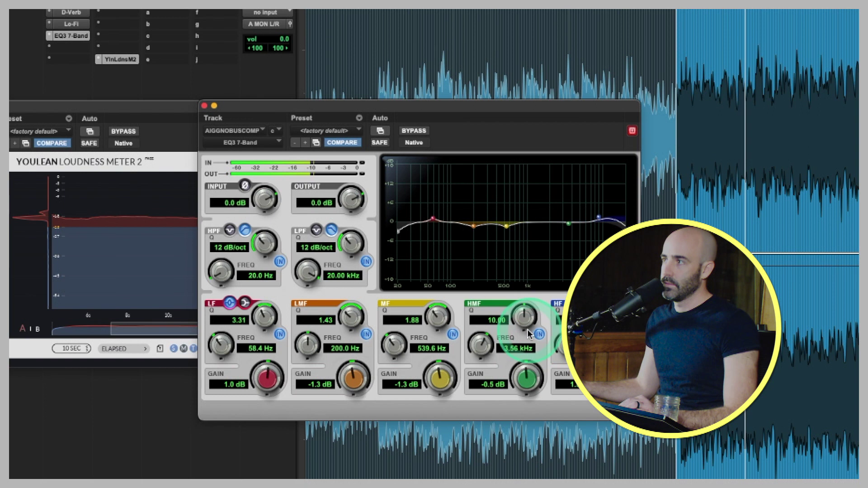
drag(524, 321, 488, 347)
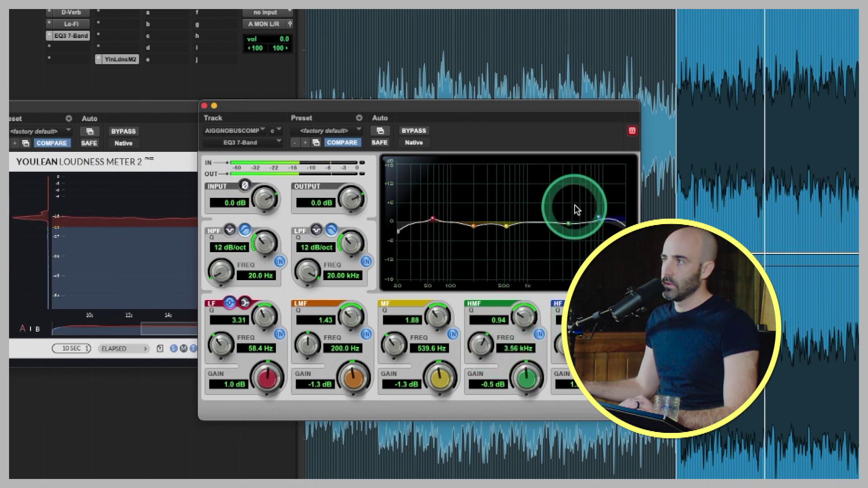
mouse_move(569, 223)
mouse_down()
mouse_move(567, 207)
mouse_move(561, 223)
mouse_up()
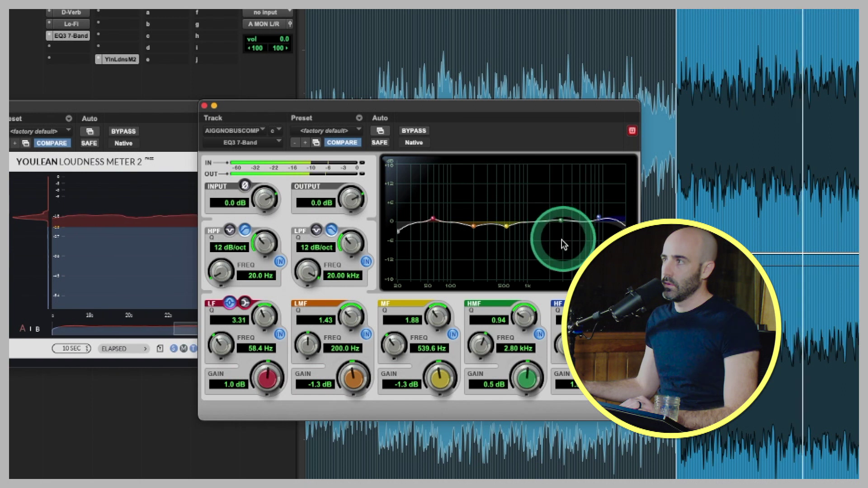
drag(522, 317, 516, 337)
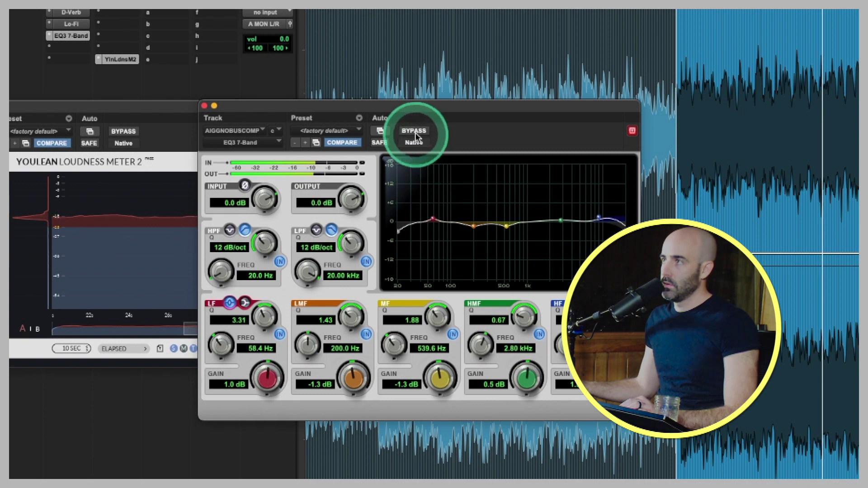
Play the song and A/B the EQ with bypass, leaving it active.
key(space)
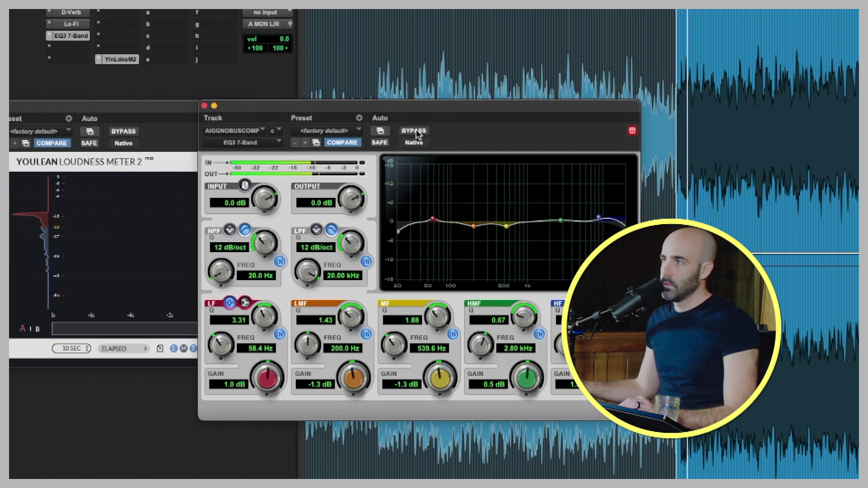
click(415, 131)
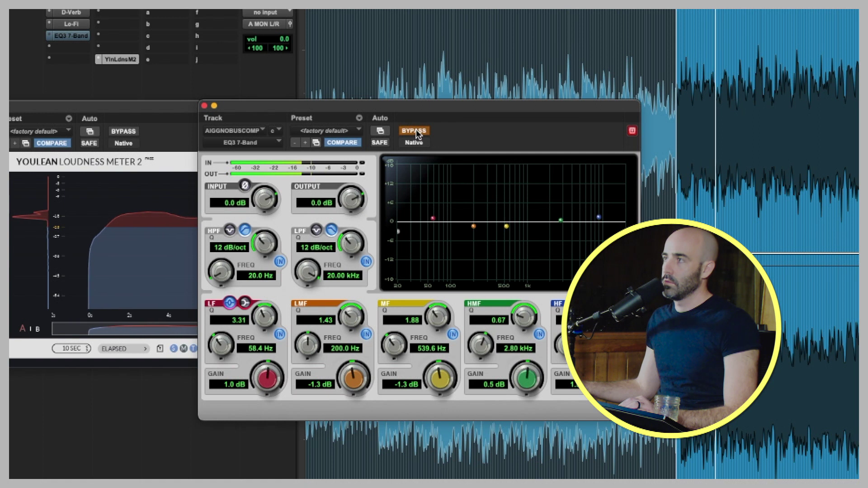
click(415, 131)
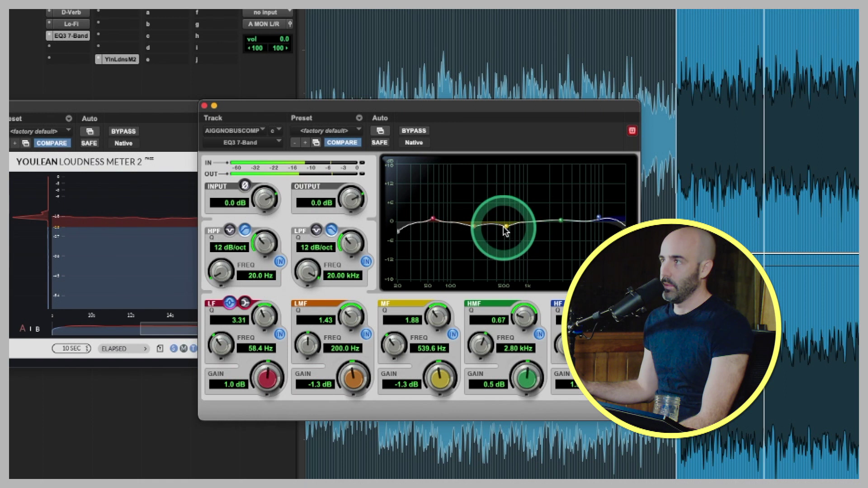
Deepen the 539.6 Hz mid band cut to -2.0 dB and A/B it with bypass, leaving the EQ on.
drag(507, 228, 506, 227)
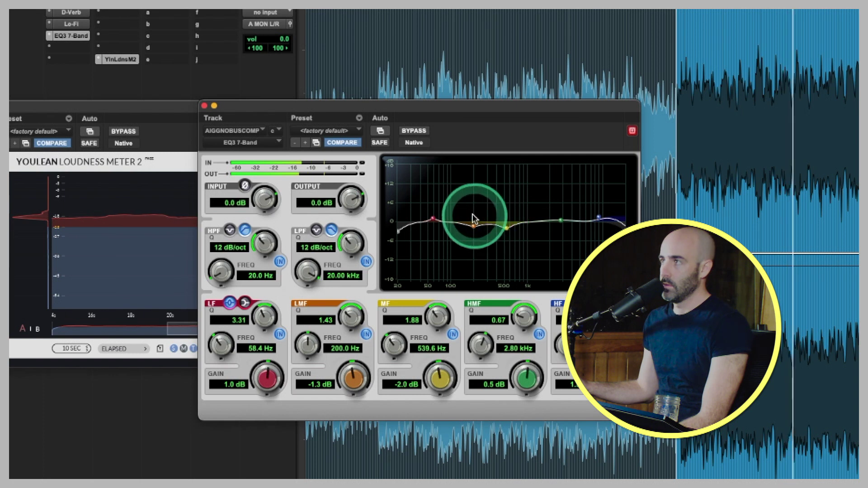
click(416, 131)
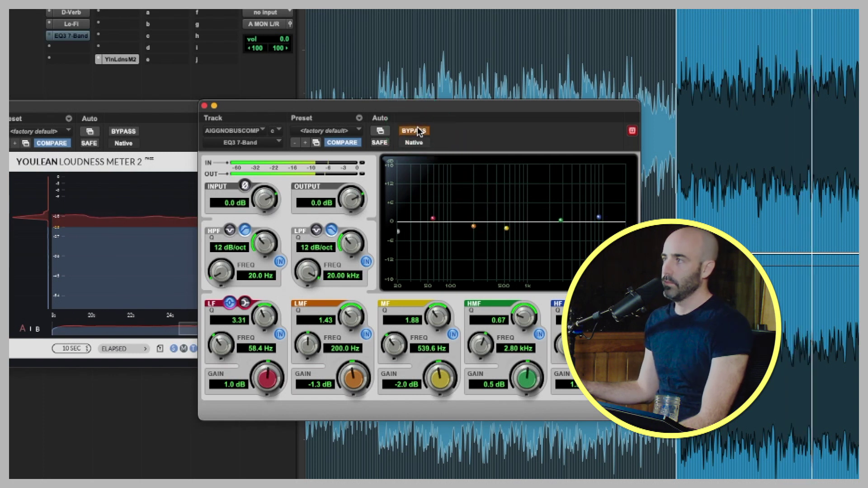
click(416, 131)
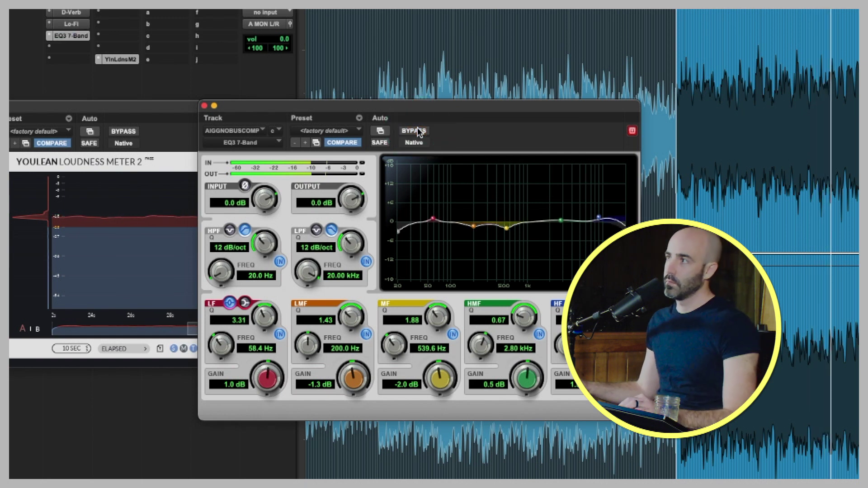
click(417, 130)
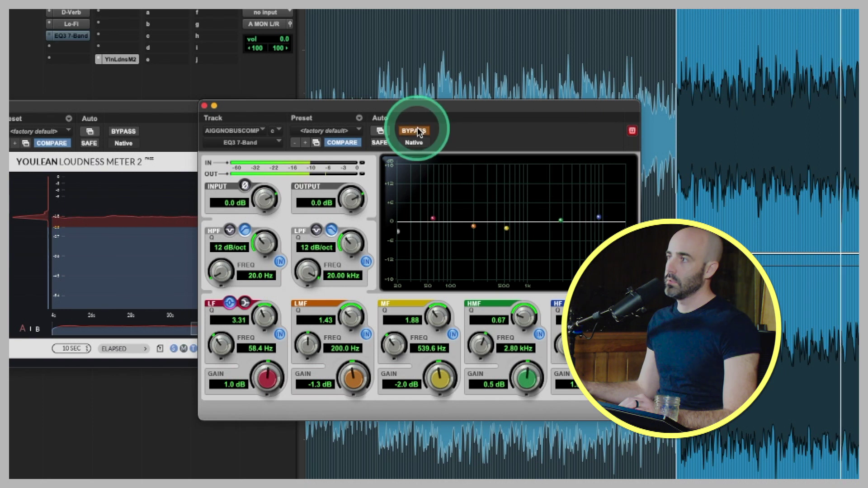
click(417, 131)
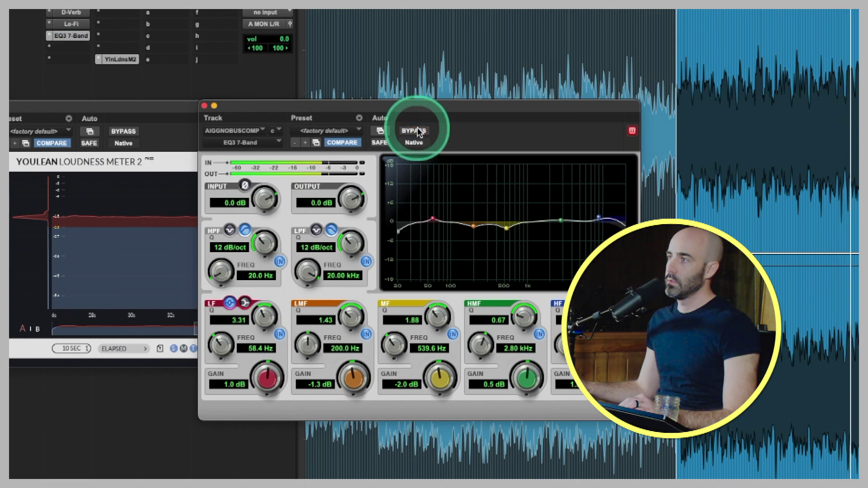
click(520, 185)
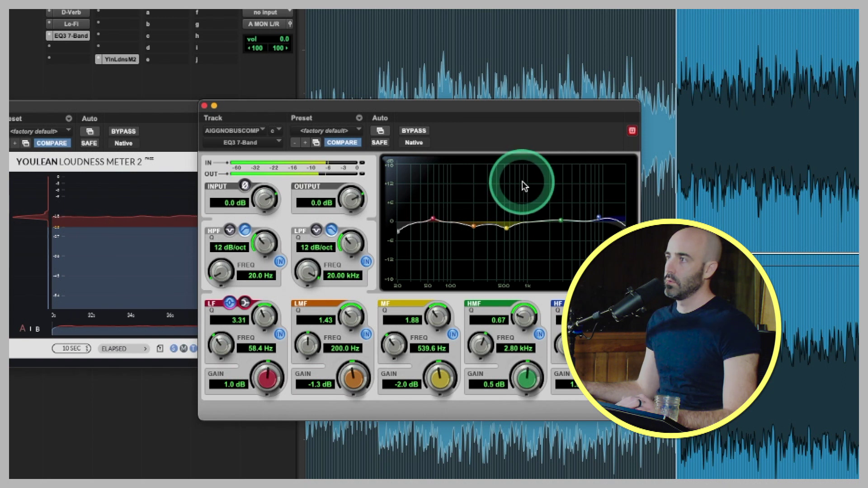
click(531, 202)
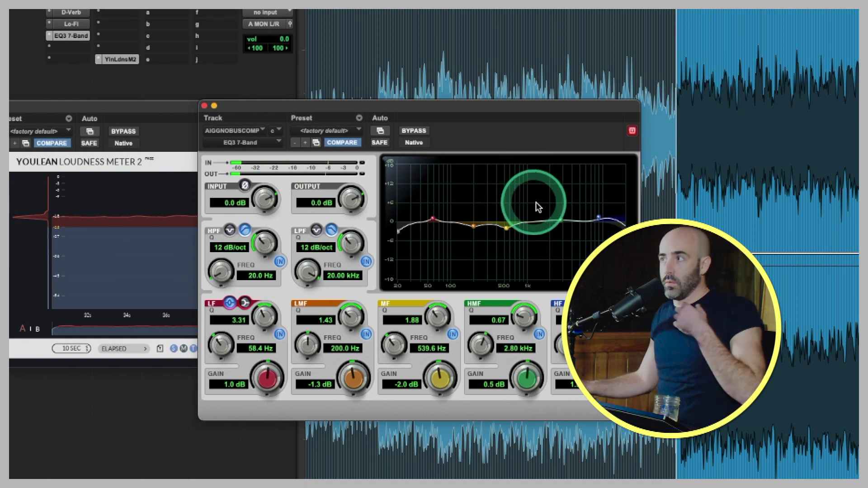
click(467, 251)
Close the EQ3 7-Band plug-in window, leaving the Youlean Loudness Meter 2 in view.
click(276, 210)
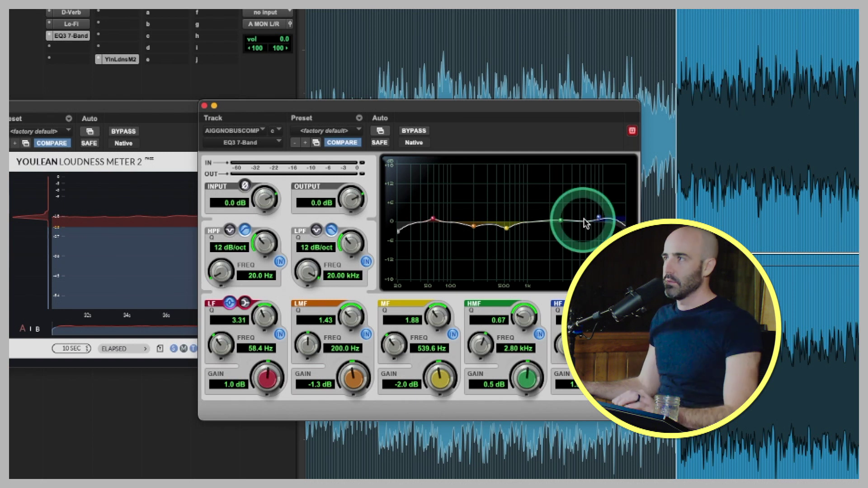
click(168, 188)
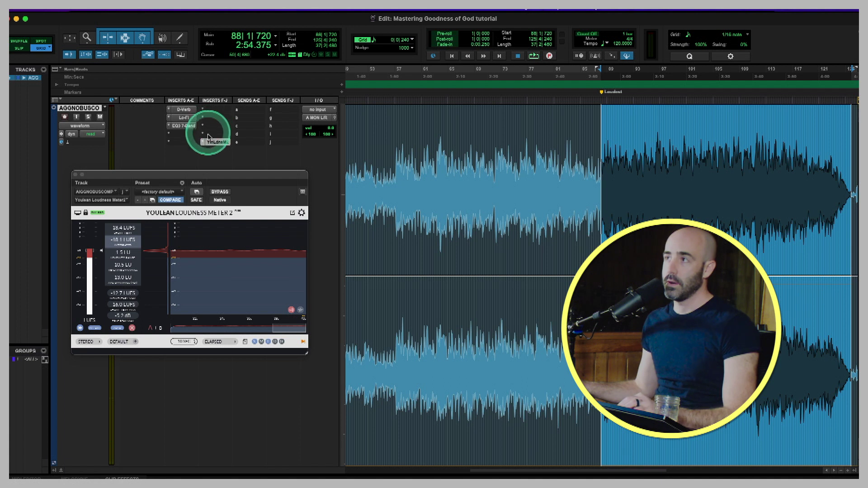
Search the next insert slot for 'max' to add the Maxim limiter.
click(211, 135)
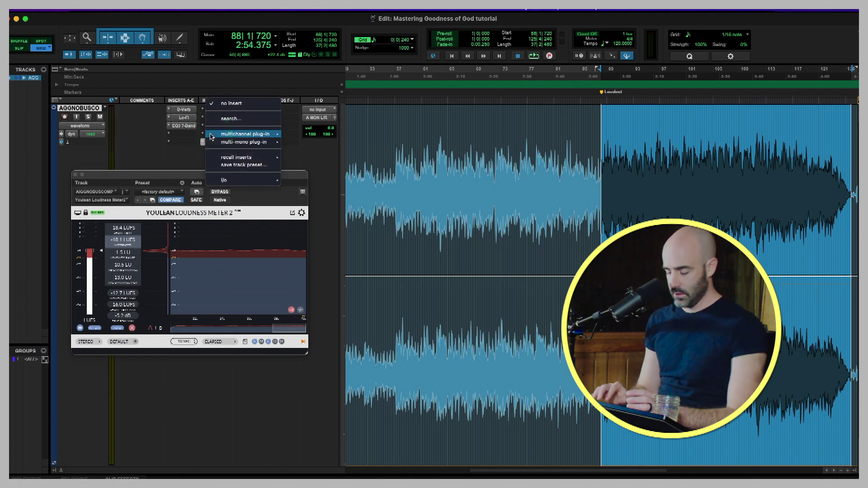
text(ma)
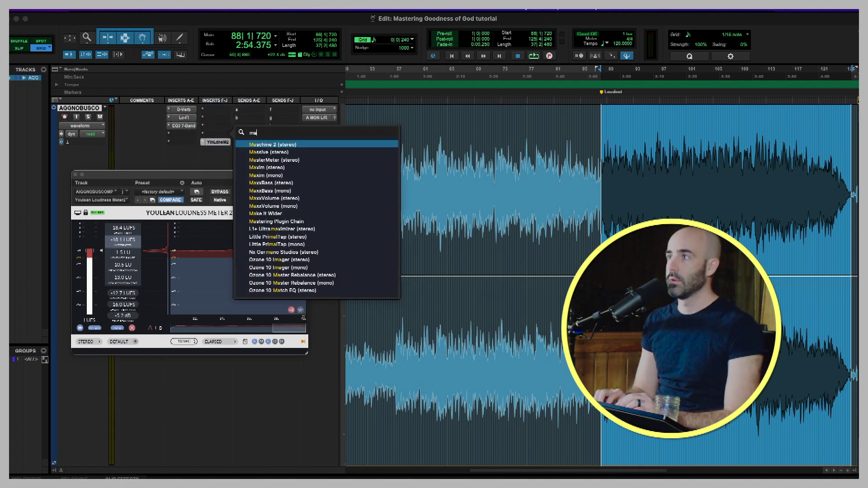
text(x)
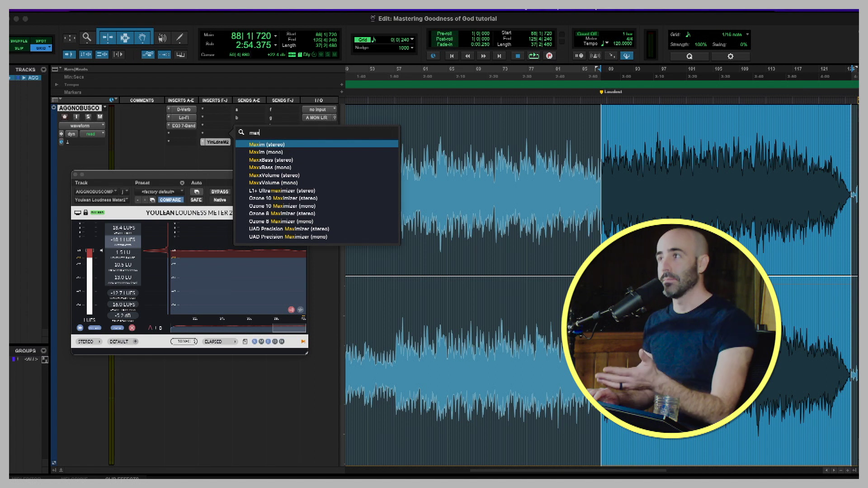
key(Escape)
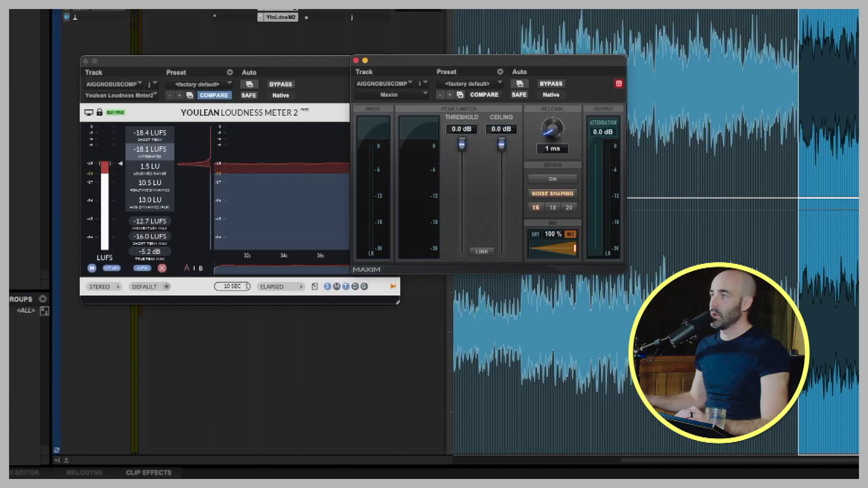
Lower Maxim's threshold to -5.8 dB and its ceiling to -0.2 dB.
drag(461, 143, 370, 190)
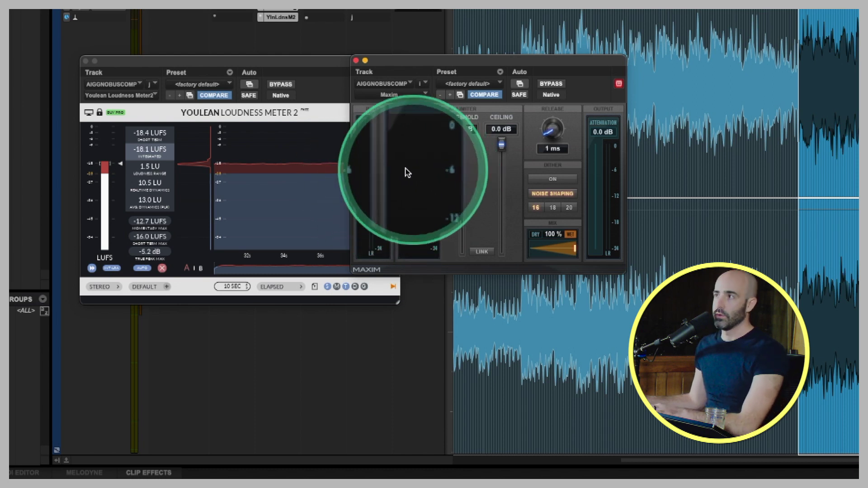
drag(502, 142, 503, 144)
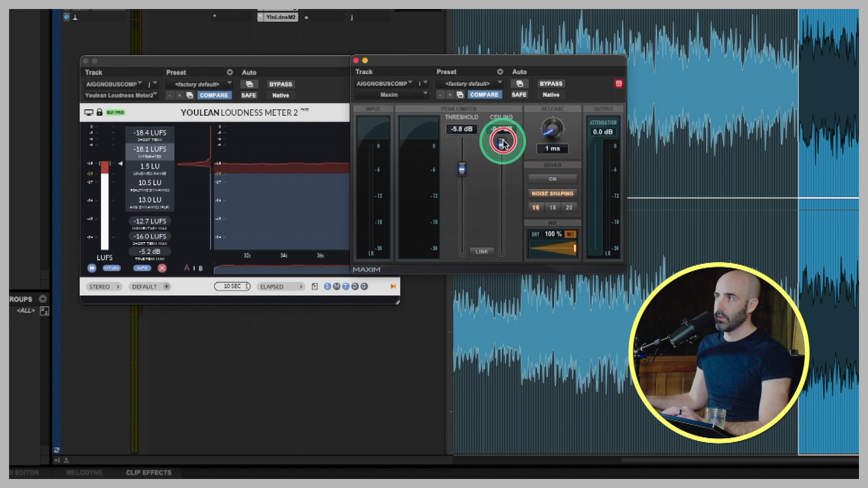
drag(503, 145, 504, 136)
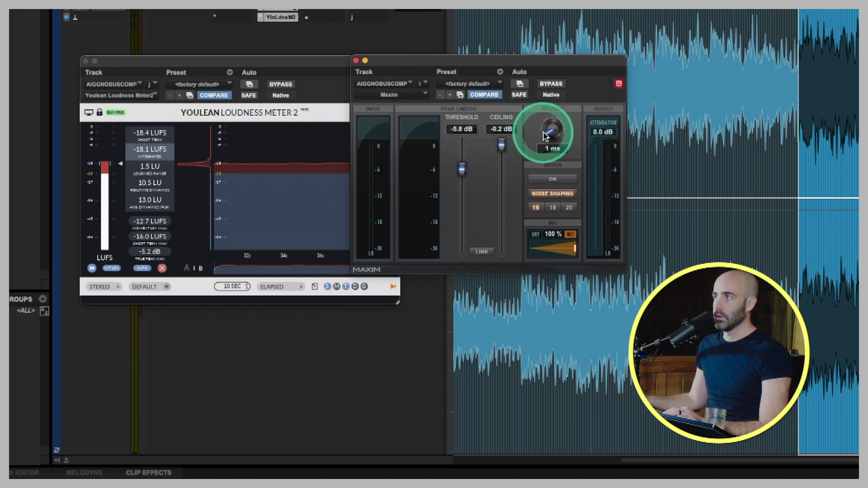
Enter a 100 ms release time in Maxim.
click(551, 149)
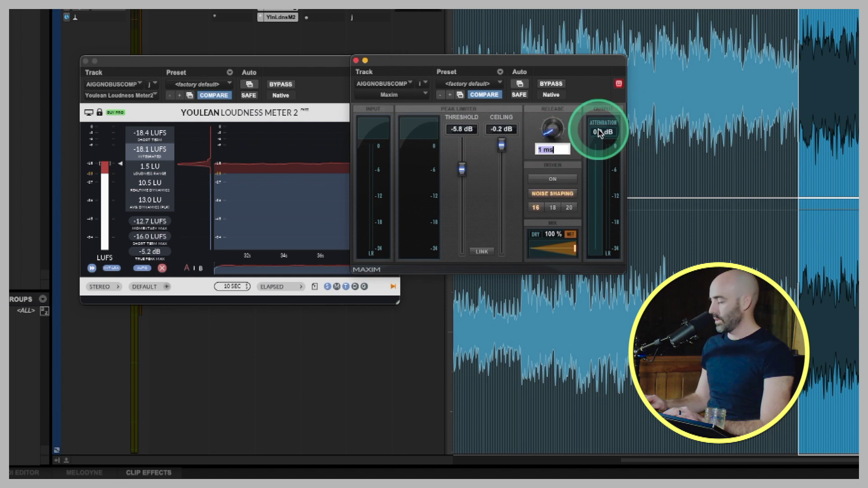
text(100)
key(Return)
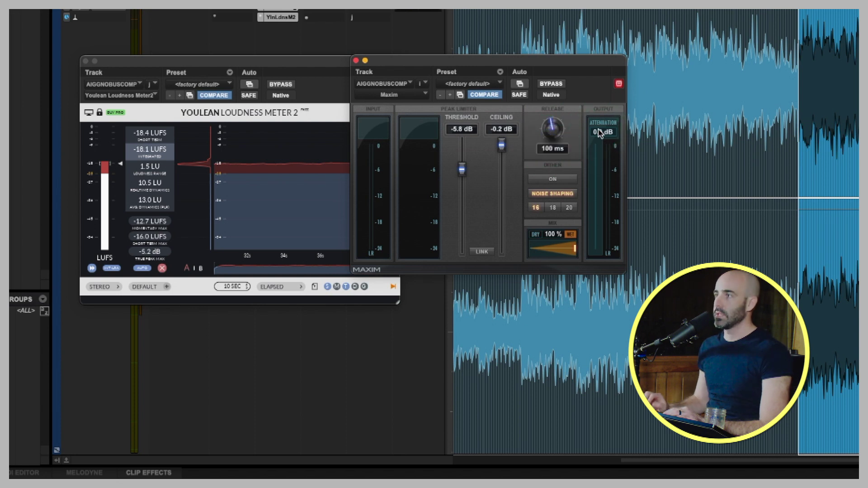
click(549, 138)
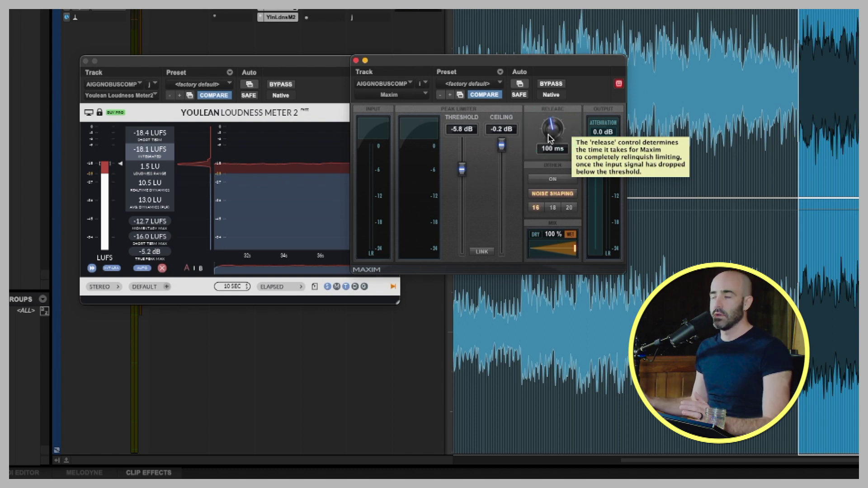
click(546, 140)
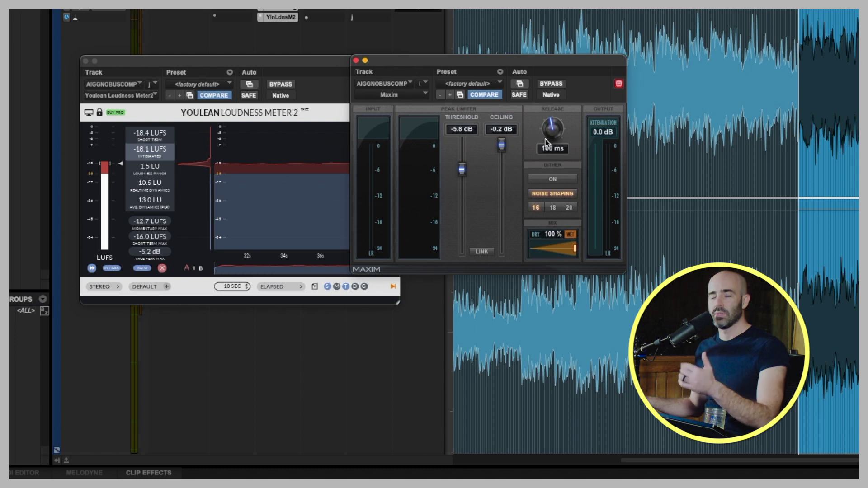
drag(546, 143, 573, 125)
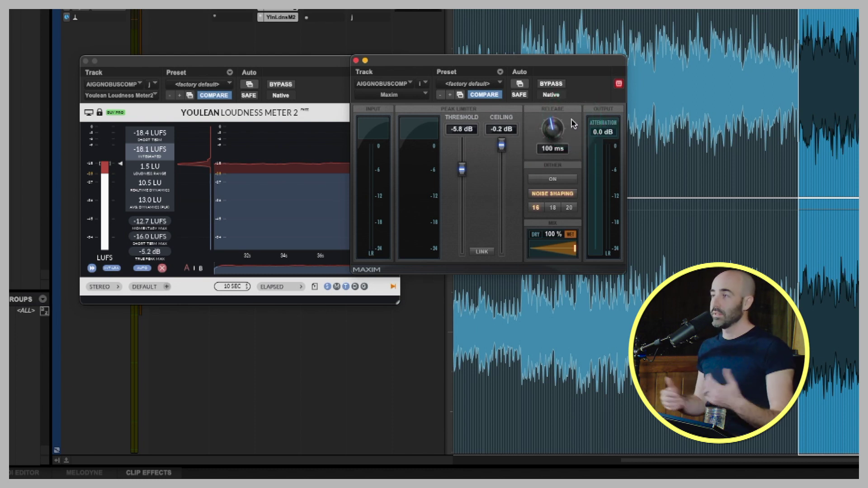
click(568, 123)
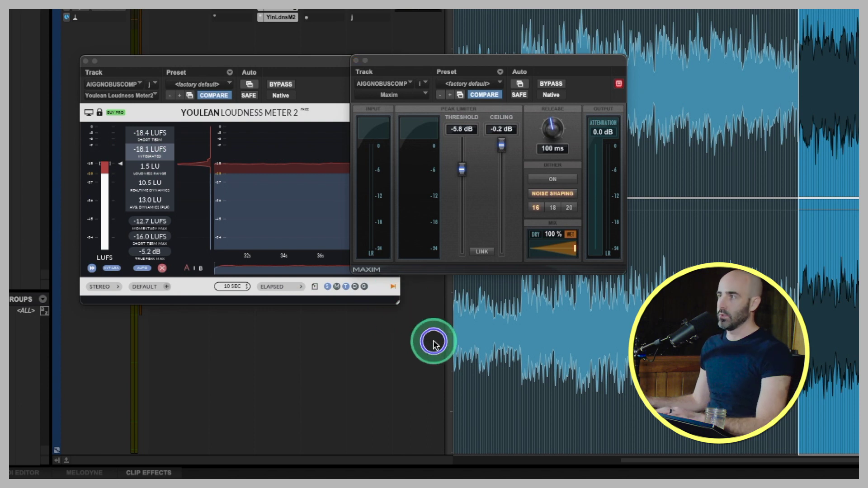
Enlarge the loudness meter, move Maxim aside and reset its threshold to 0.0 dB.
drag(399, 302, 485, 357)
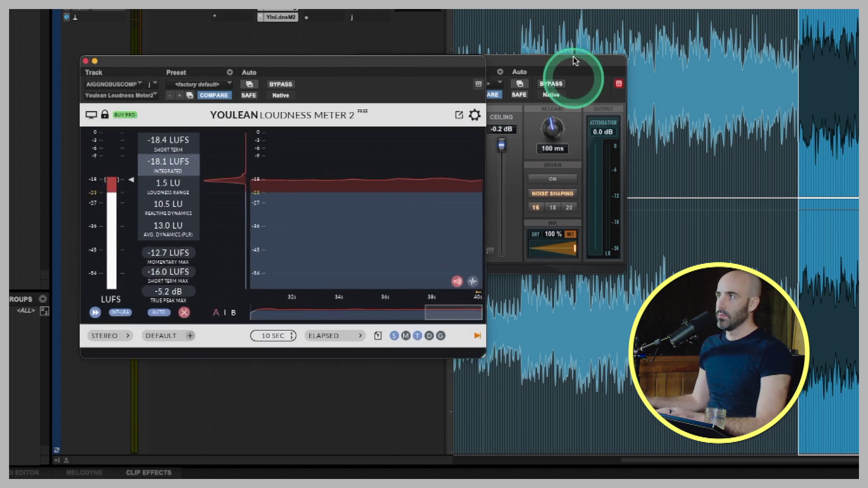
drag(564, 60, 735, 77)
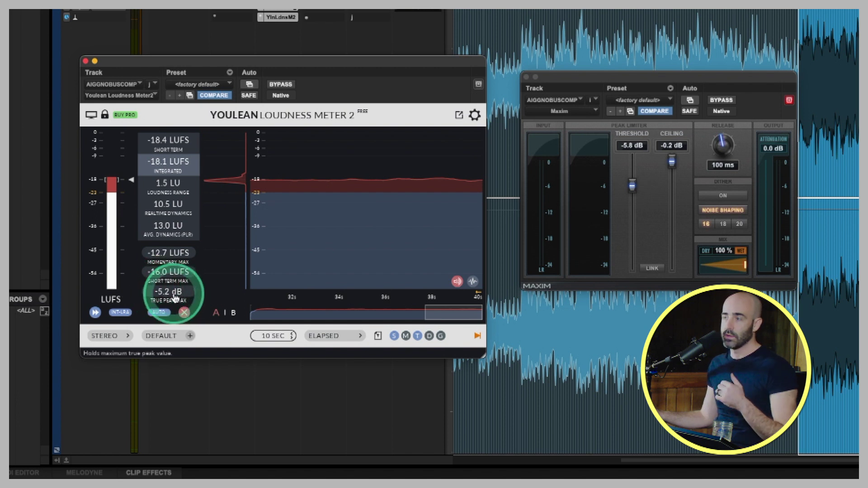
drag(632, 186, 637, 159)
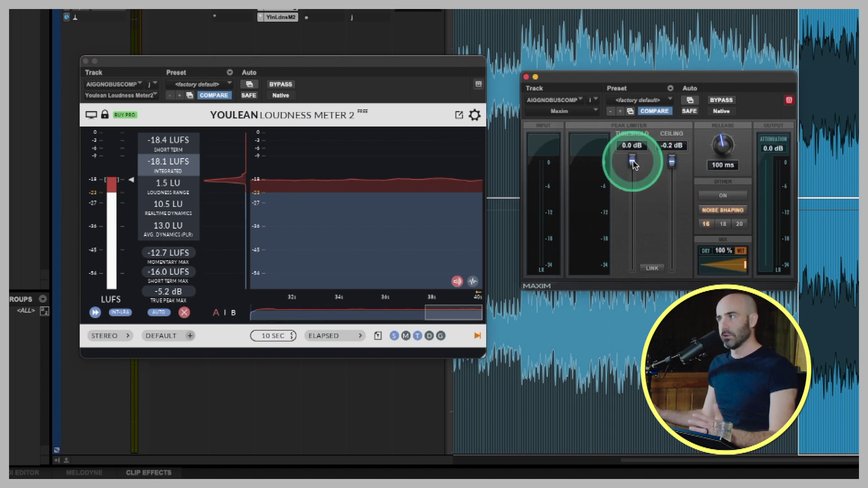
While playing, lower Maxim's threshold to -9.7 dB for -9.0 LUFS integrated, clearing true-peak holds.
key(space)
drag(634, 165, 638, 201)
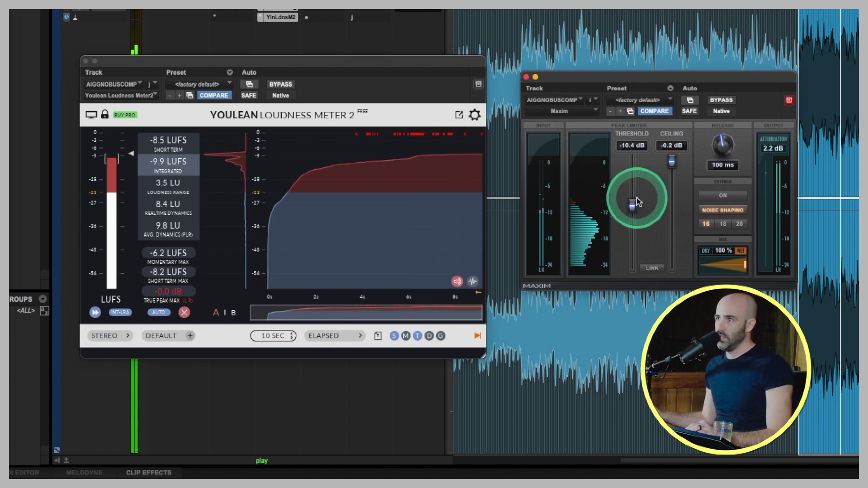
click(166, 290)
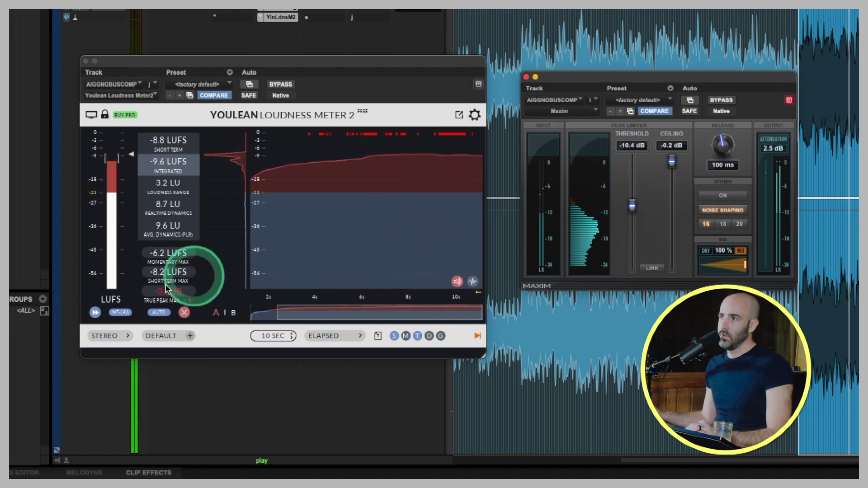
click(174, 295)
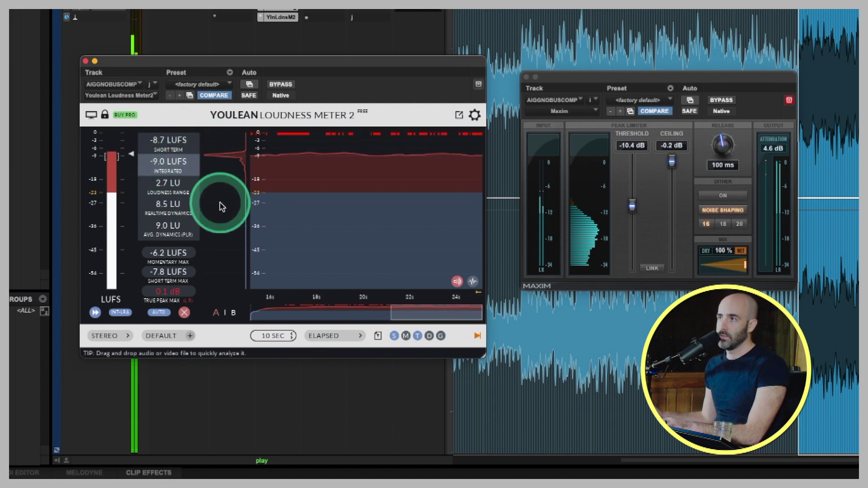
click(632, 206)
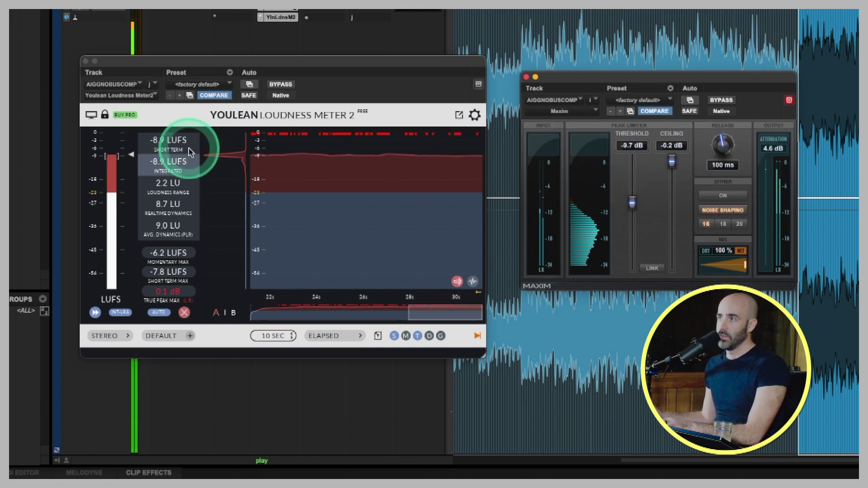
click(180, 290)
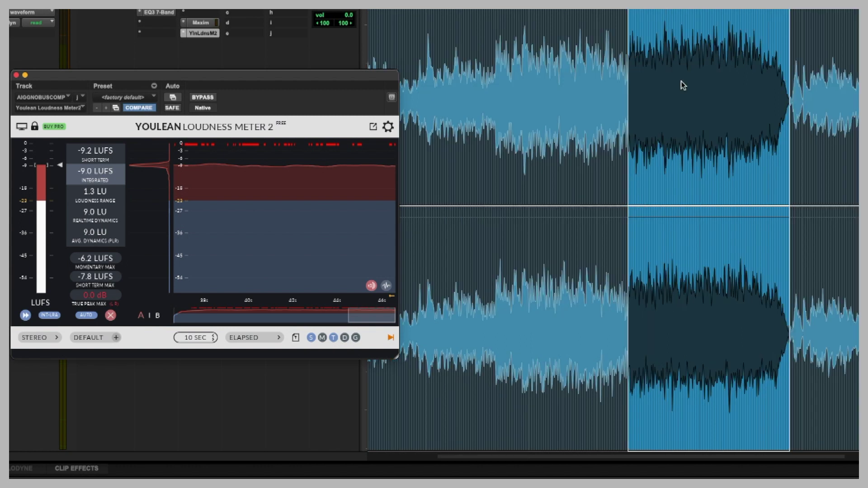
Reopen the EQ3 7-Band window and enable automation on the high-mid band gain.
click(171, 13)
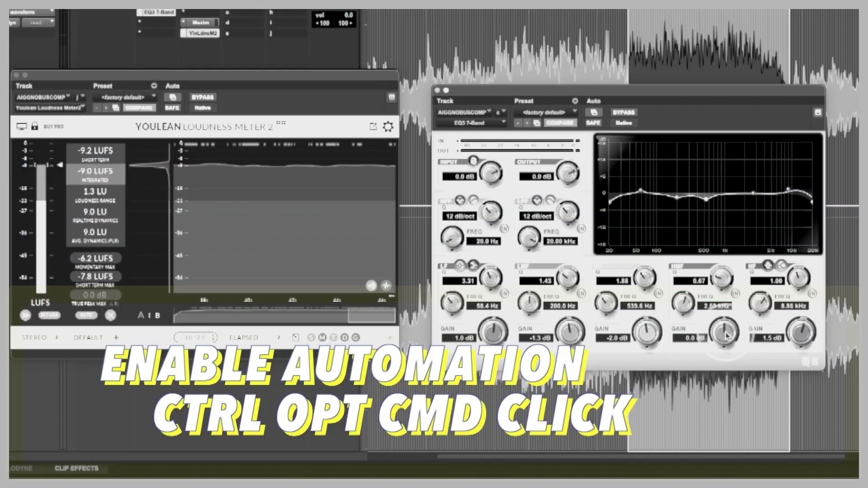
ctrl+alt+super+click(725, 335)
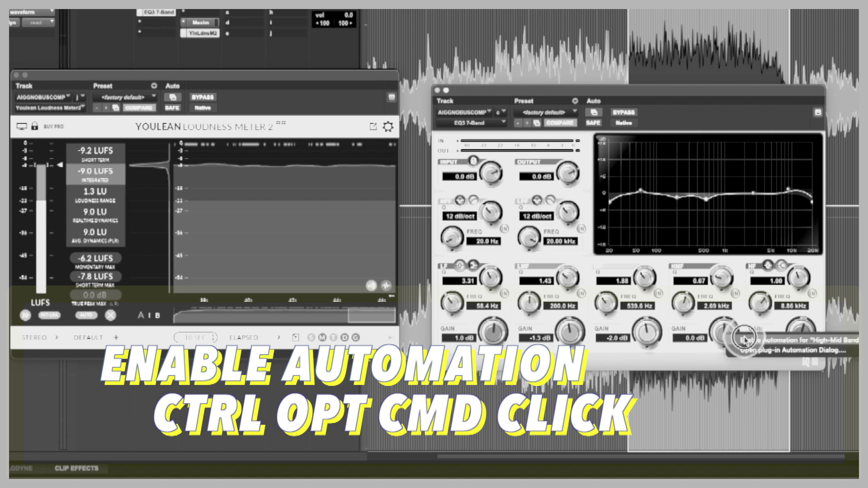
Enable EQ3 7-Band High-Mid Band Gain automation and show its lane on the bus track.
click(744, 340)
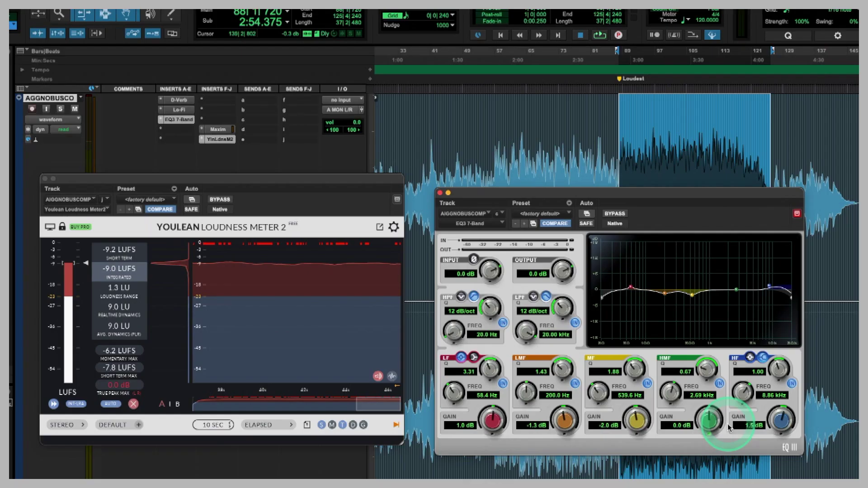
click(50, 120)
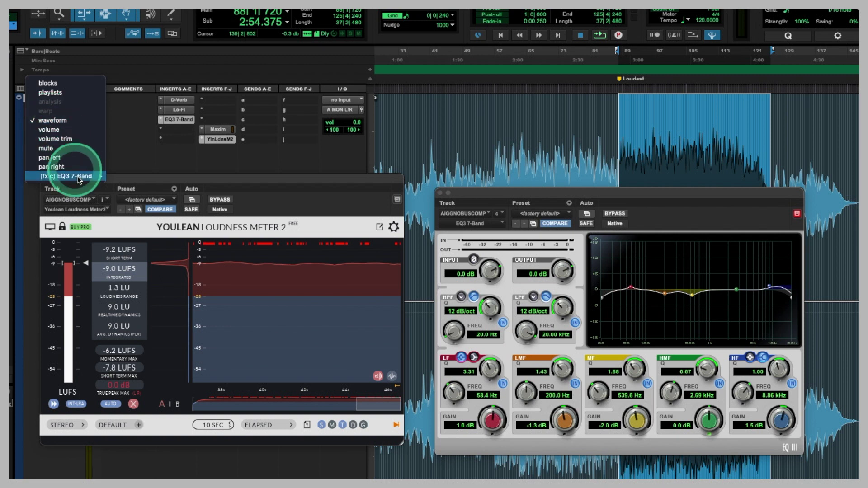
mouse_move(79, 176)
click(127, 180)
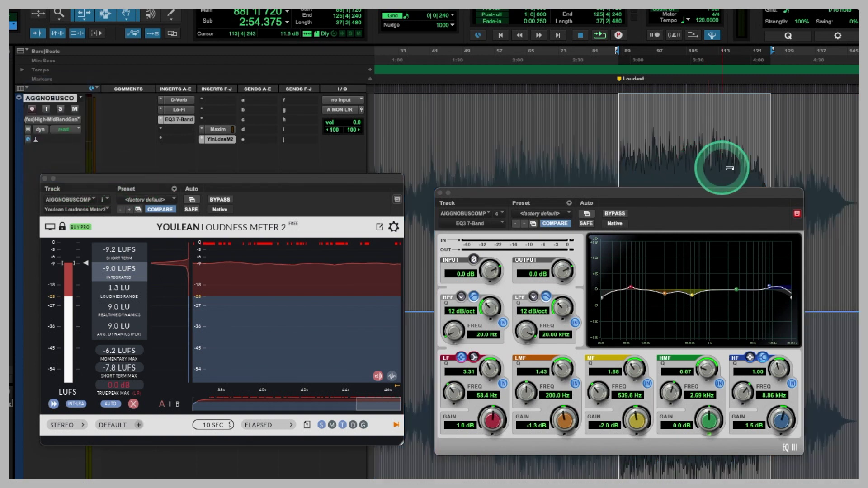
drag(699, 194, 707, 362)
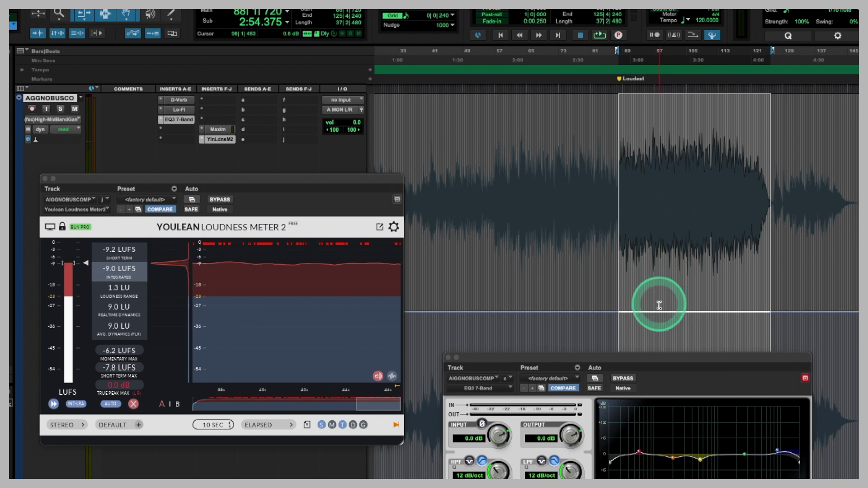
Trim the high-mid gain up slightly across the chorus selection and play it back.
click(699, 106)
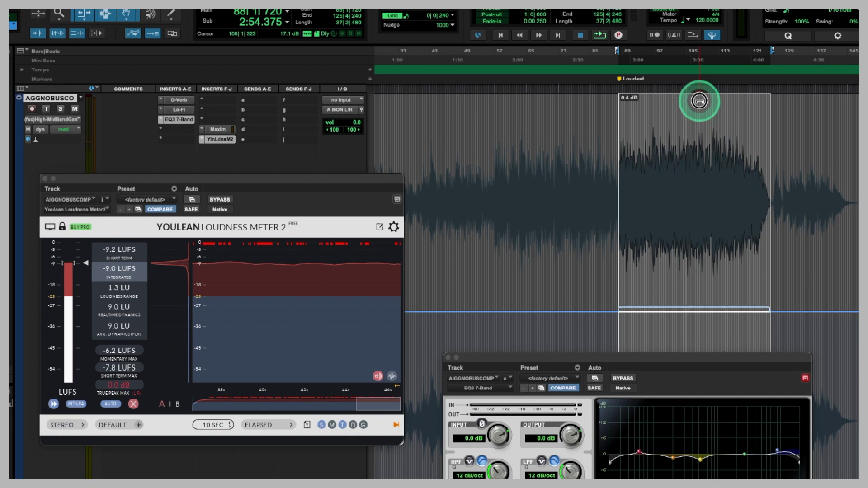
drag(699, 100, 692, 101)
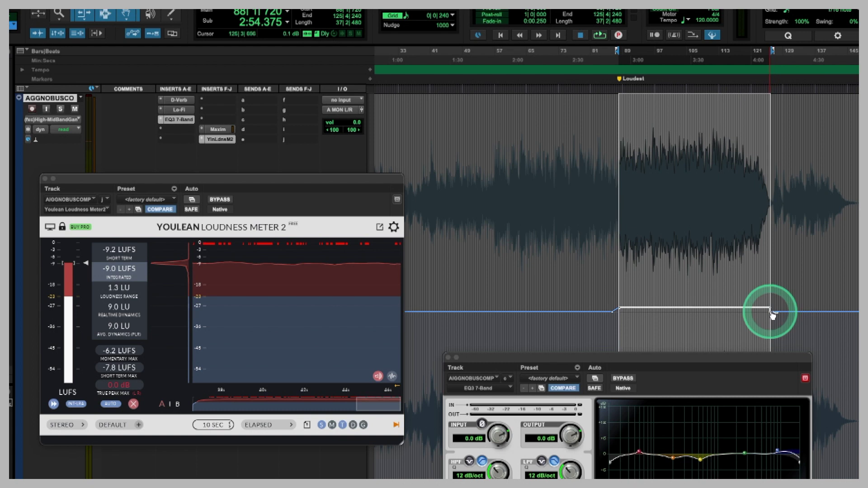
click(605, 322)
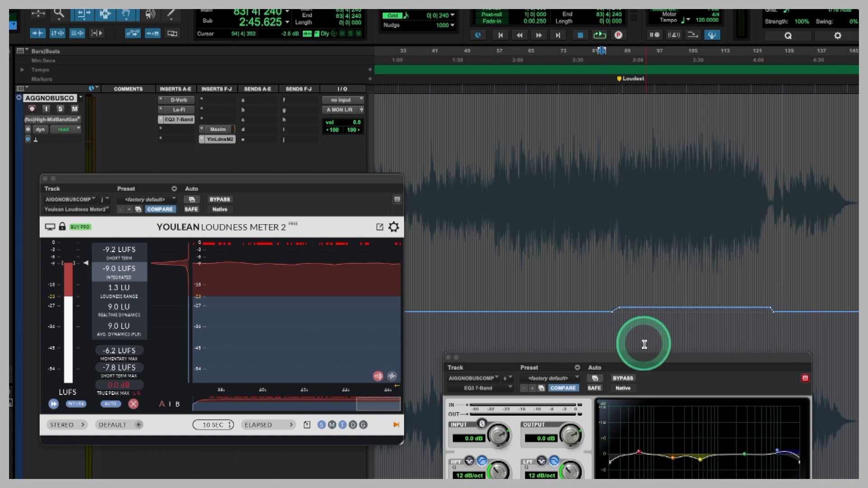
key(space)
drag(676, 361, 395, 285)
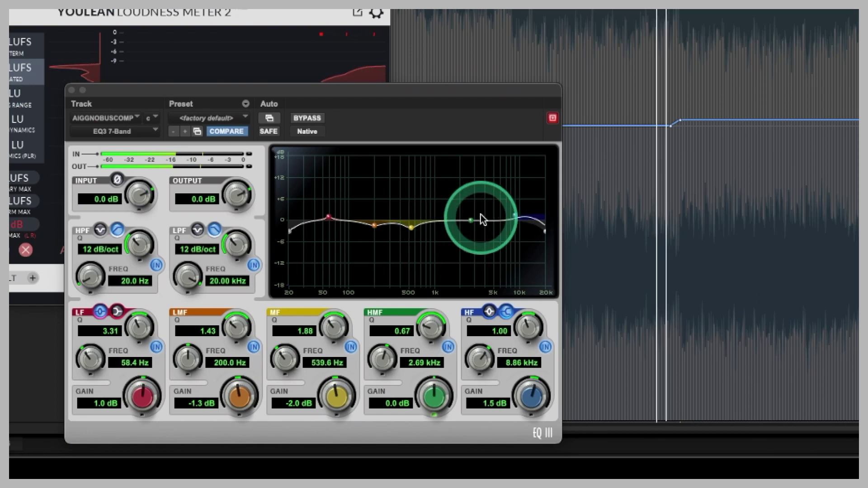